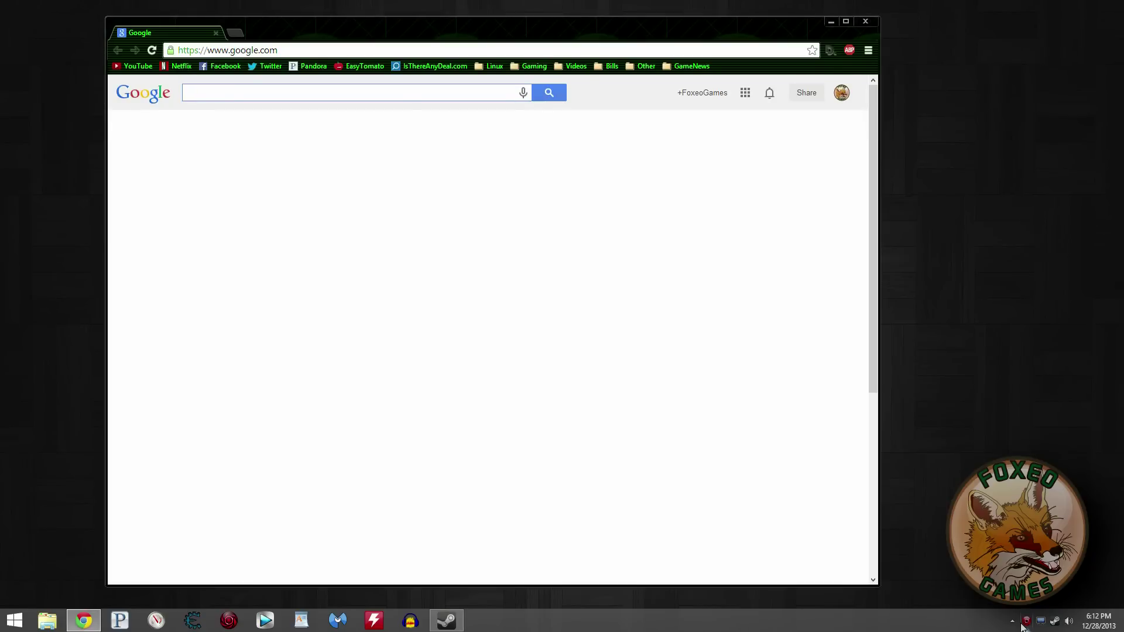
# - Search Google for DSFix and download DSfix22.zip from the metaclassofnil blog's DSfix 2.2 post
pyautogui.write('DSFix')
pyautogui.press('Return')
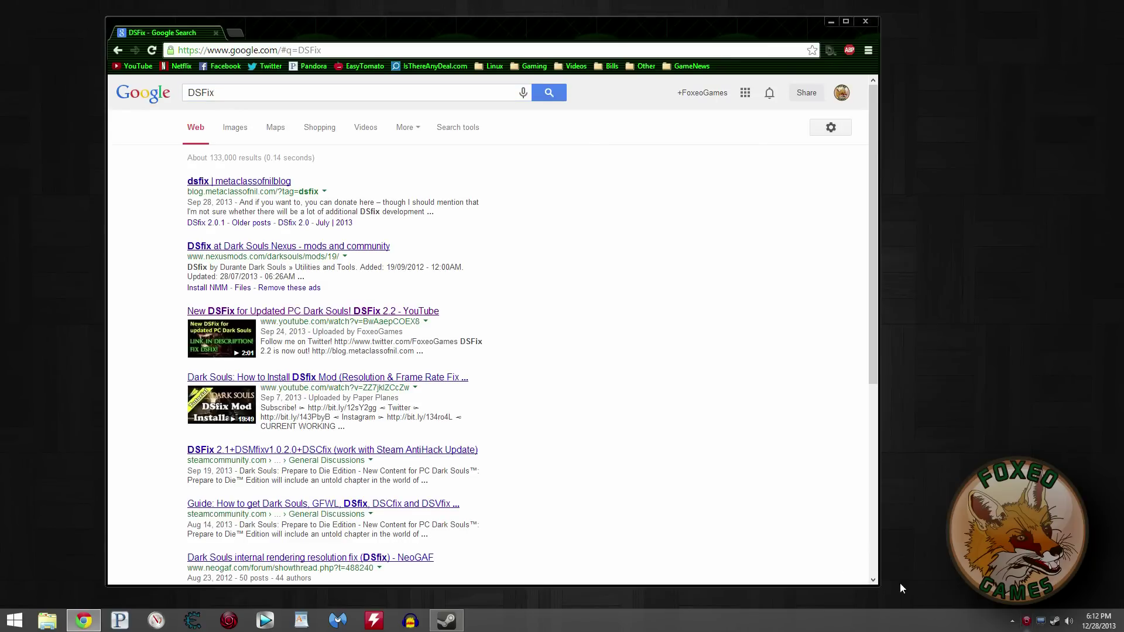
pyautogui.click(266, 182)
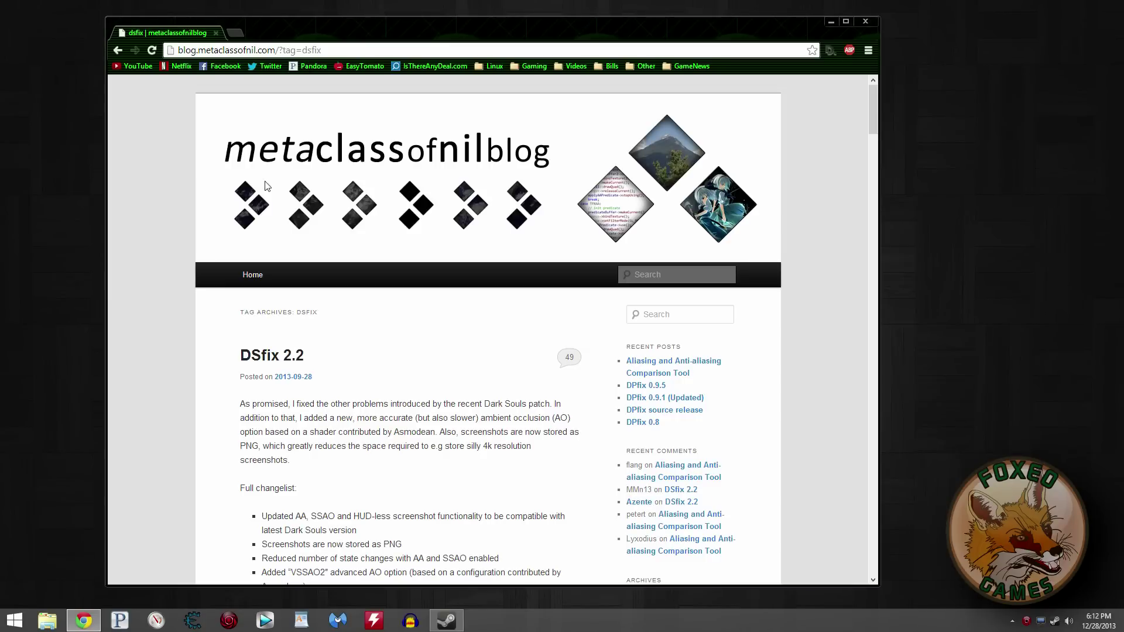
pyautogui.scroll(-7, 266, 185)
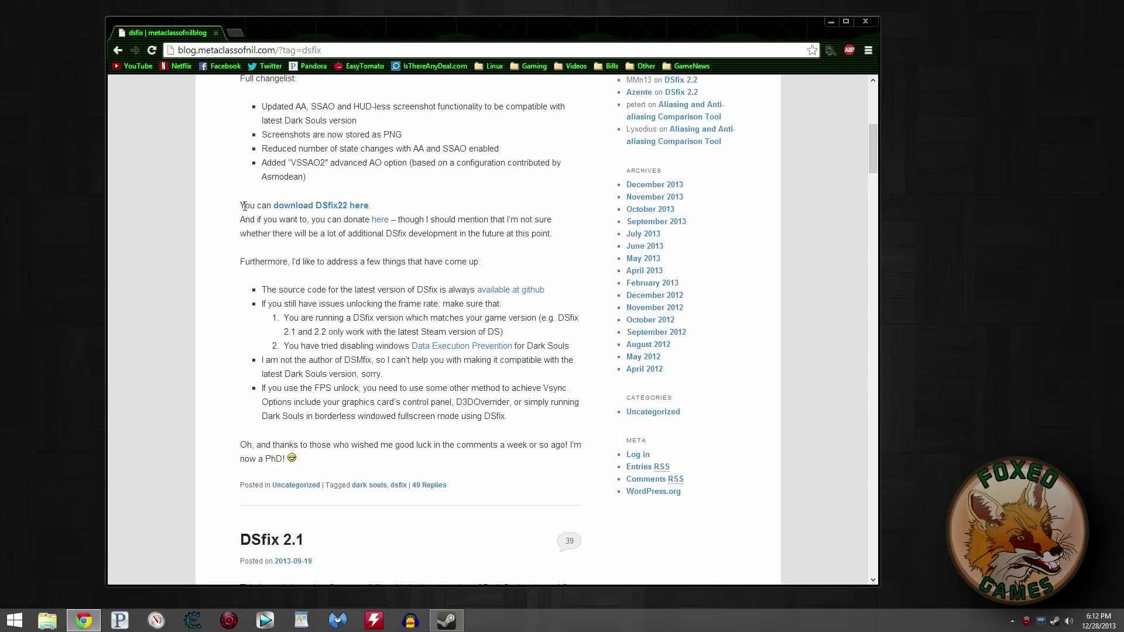
pyautogui.click(352, 206)
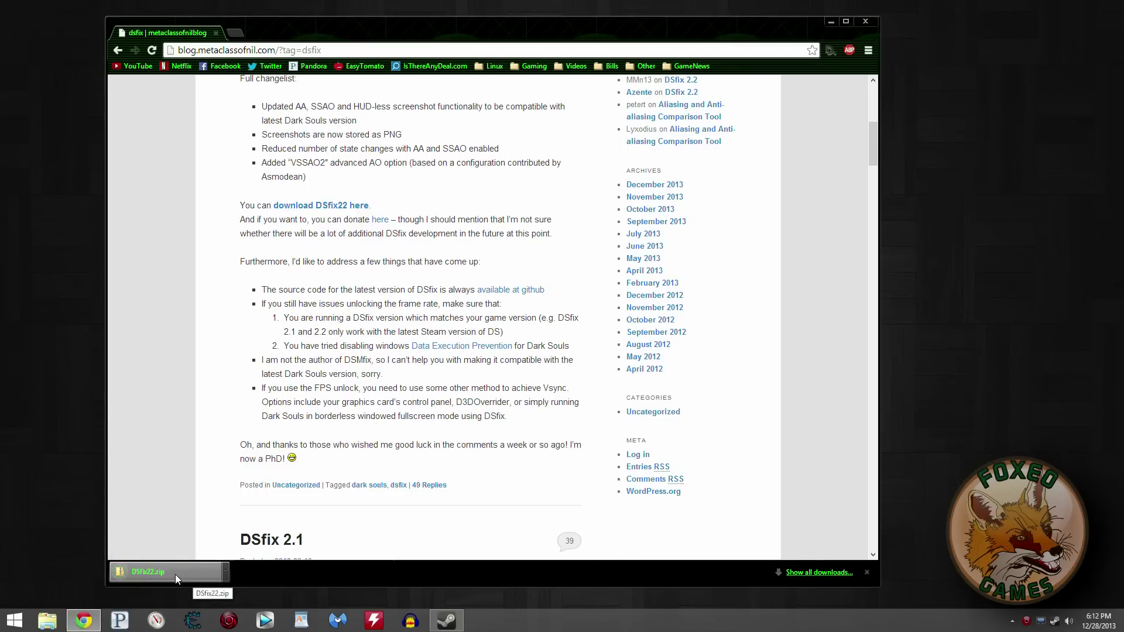
# - Copy all six items out of the DSfix22.zip archive, then close the archive window
pyautogui.click(174, 574)
pyautogui.moveTo(341, 57); pyautogui.dragTo(334, 71)
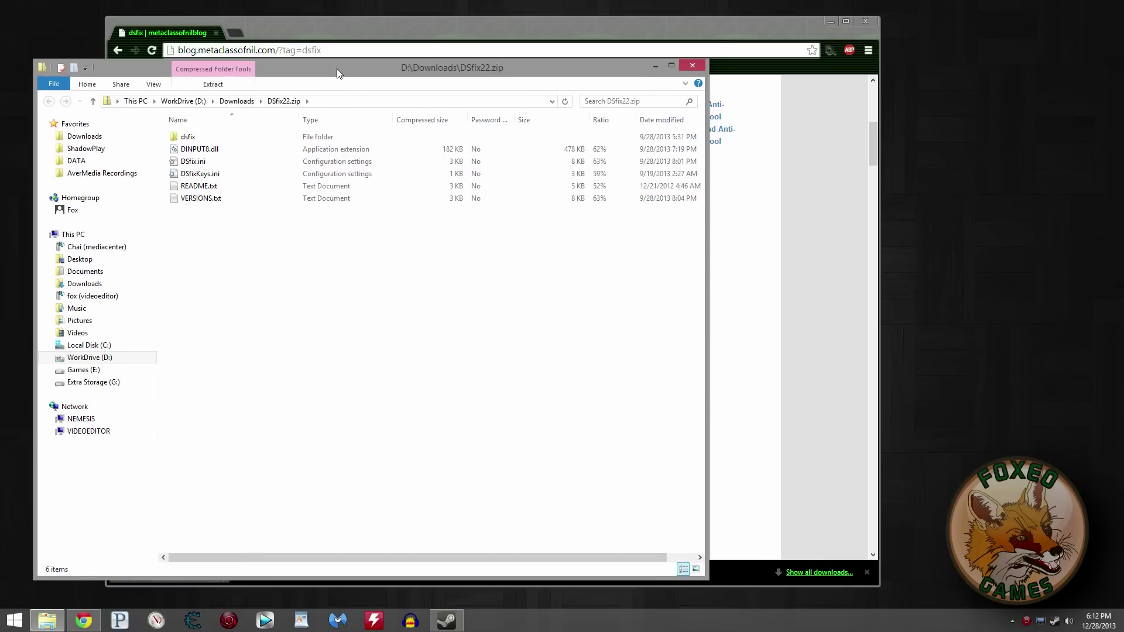
pyautogui.moveTo(206, 231); pyautogui.dragTo(190, 136)
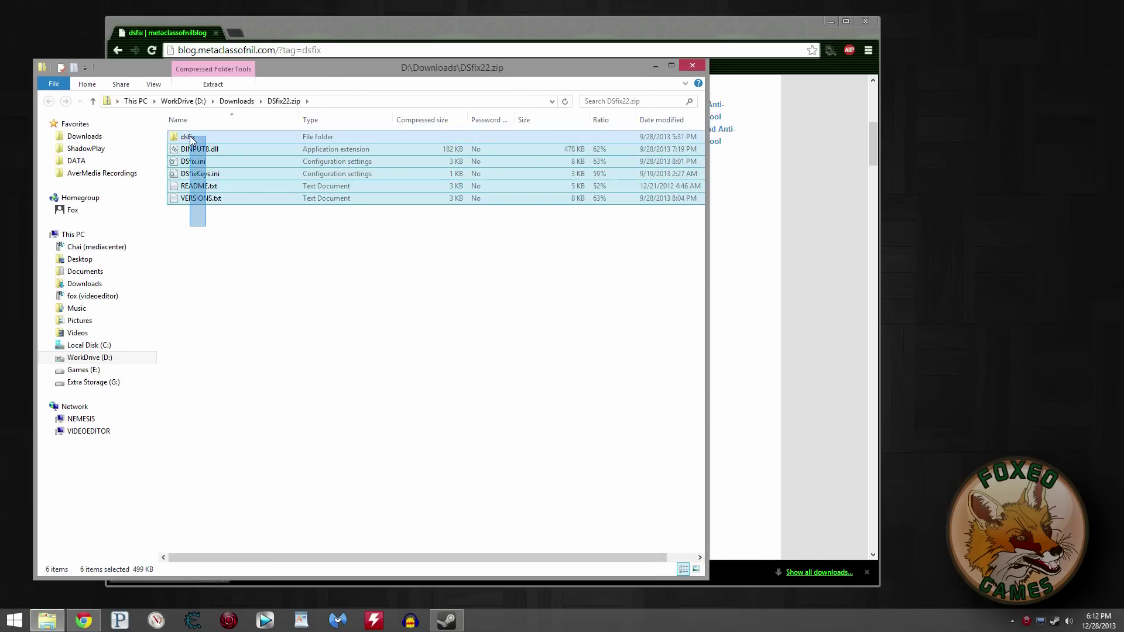
pyautogui.rightClick(190, 137)
pyautogui.click(230, 186)
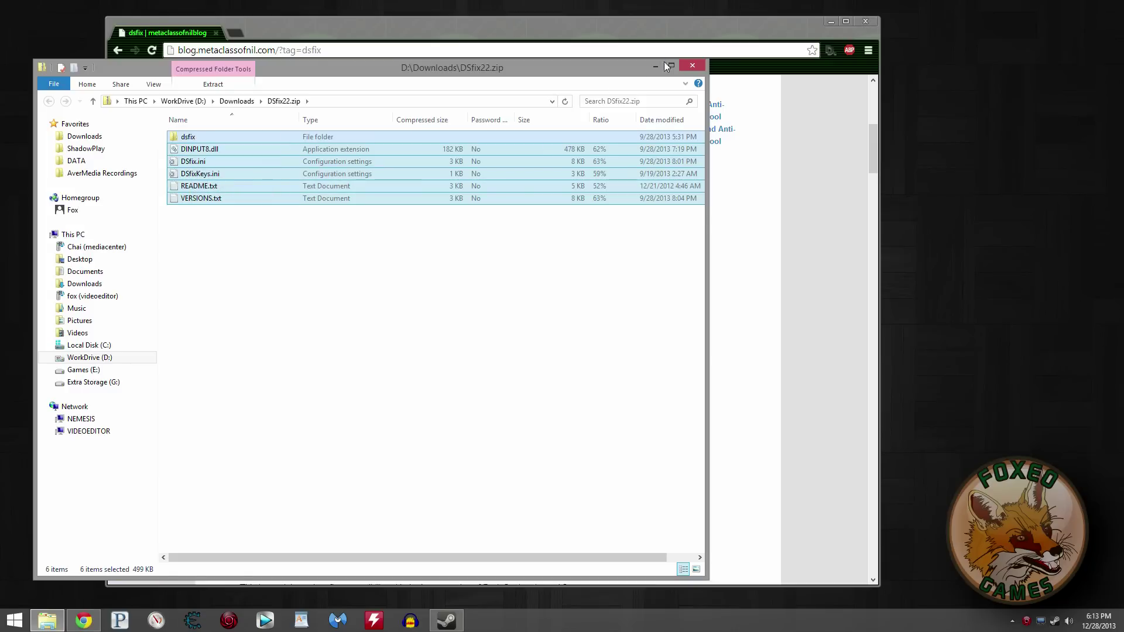
pyautogui.click(691, 67)
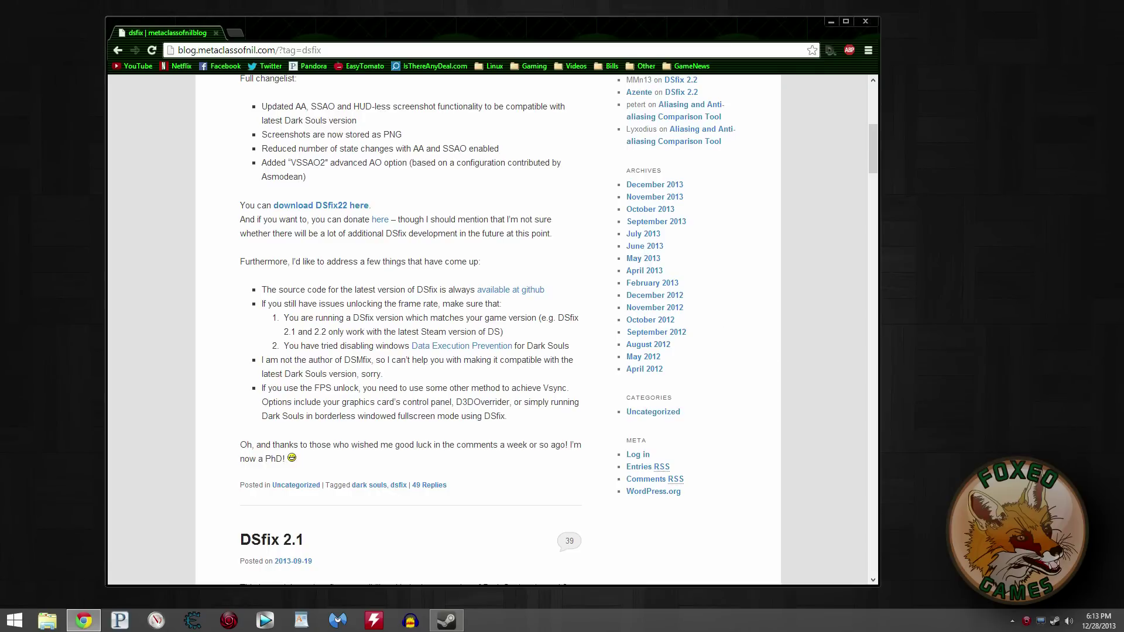
# - Open the Steam library from the tray icon and switch between list and tile views
pyautogui.rightClick(1053, 624)
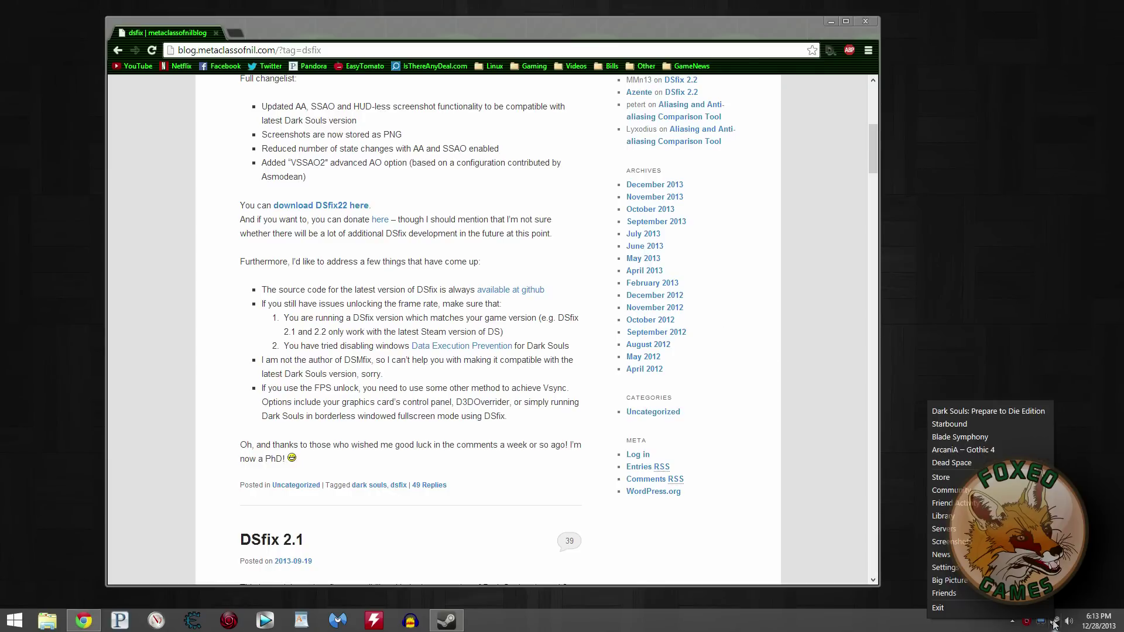
pyautogui.click(948, 516)
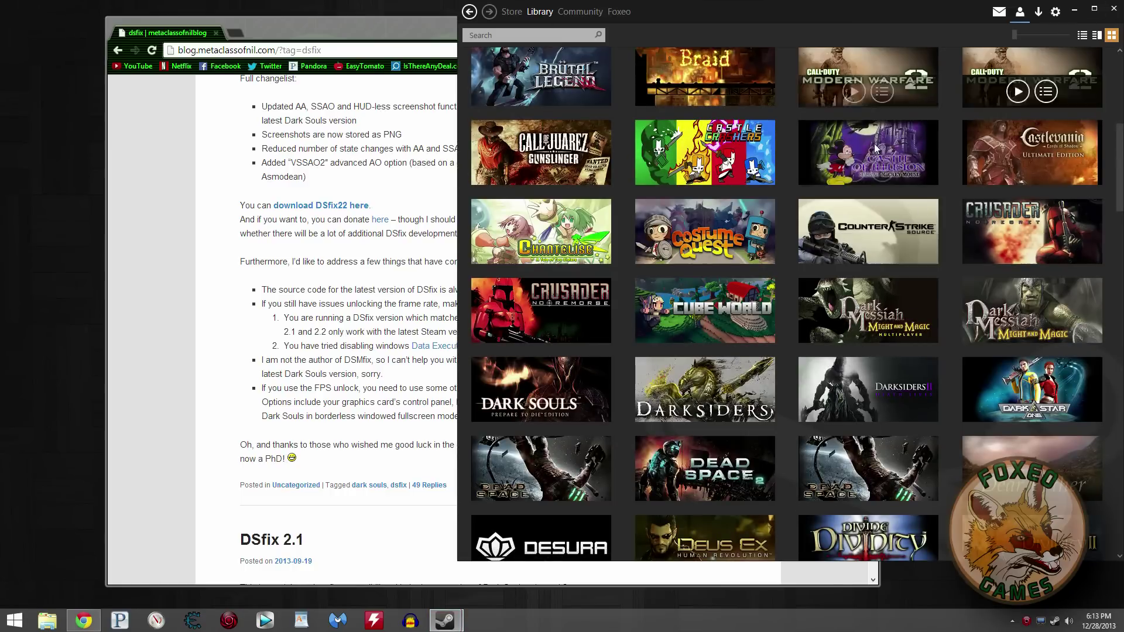
pyautogui.moveTo(703, 335)
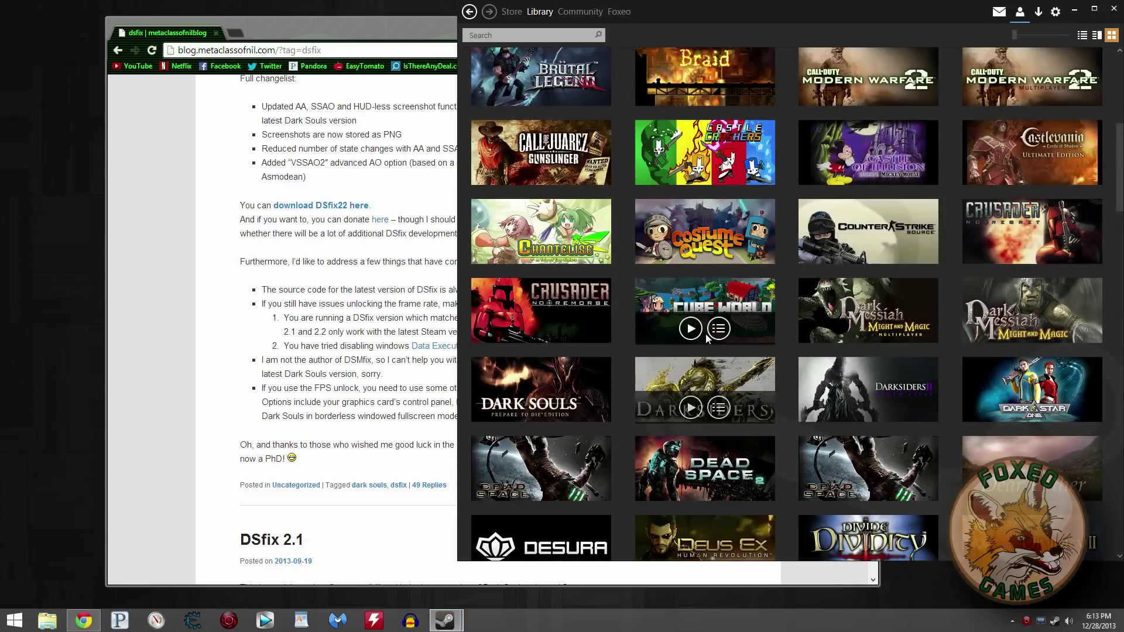
pyautogui.scroll(-3, 702, 333)
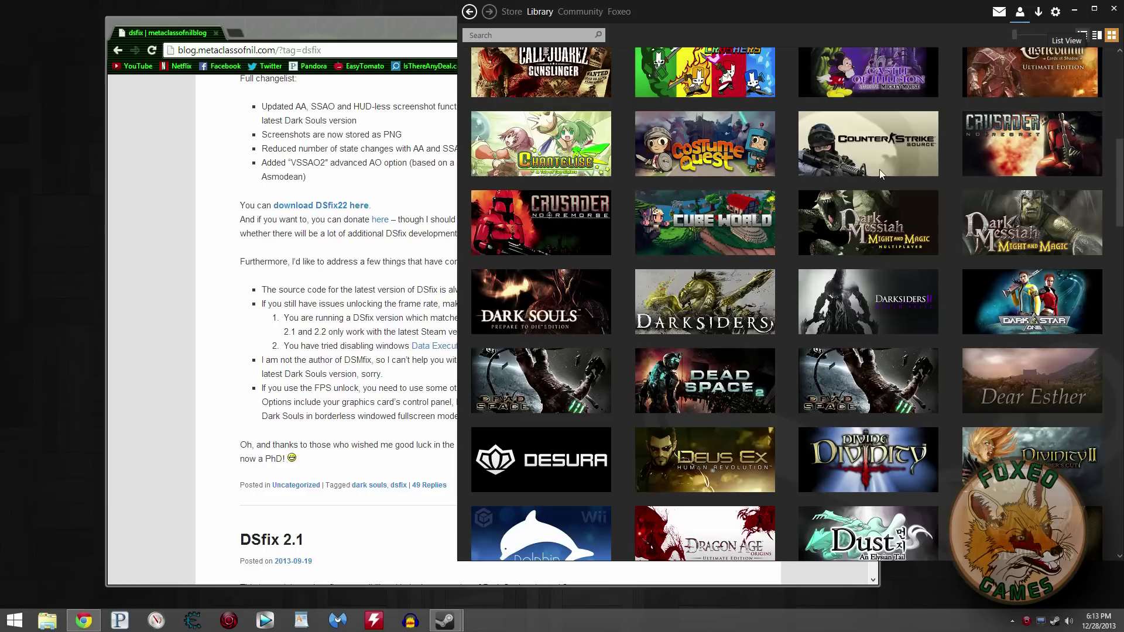
pyautogui.click(1081, 35)
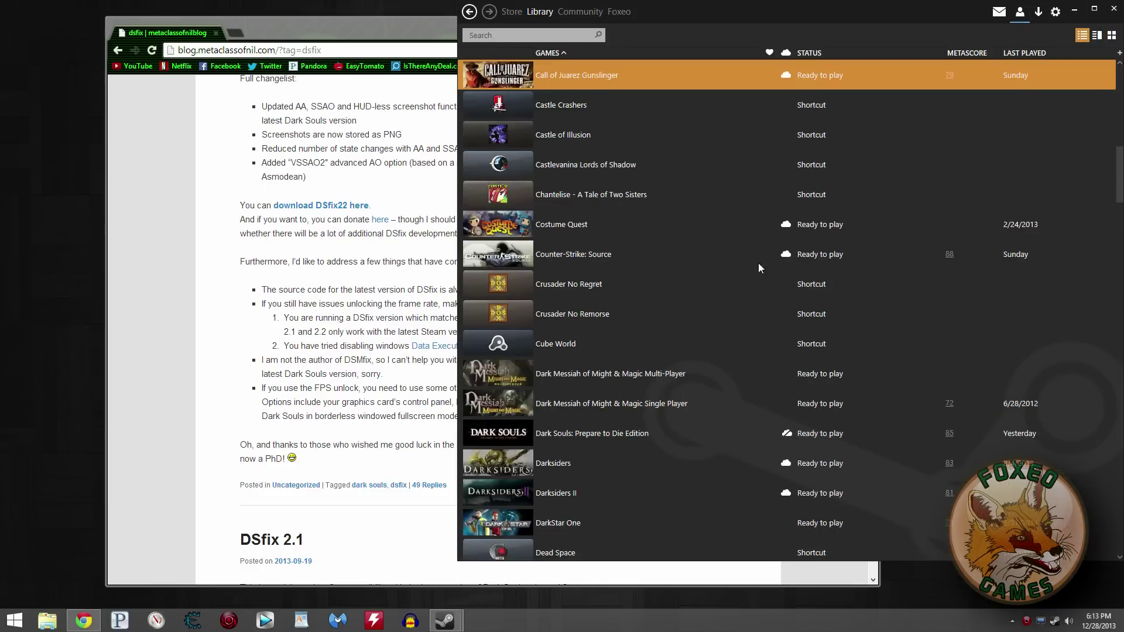
pyautogui.click(1111, 36)
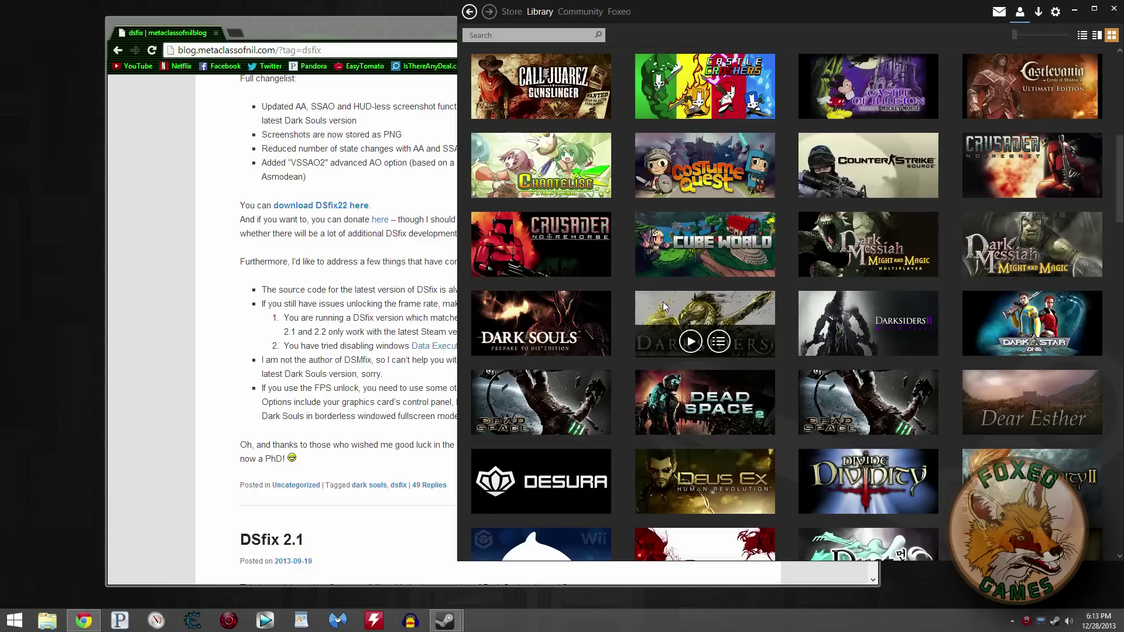
# - Browse Dark Souls' local files from its Properties to open the install folder
pyautogui.rightClick(543, 310)
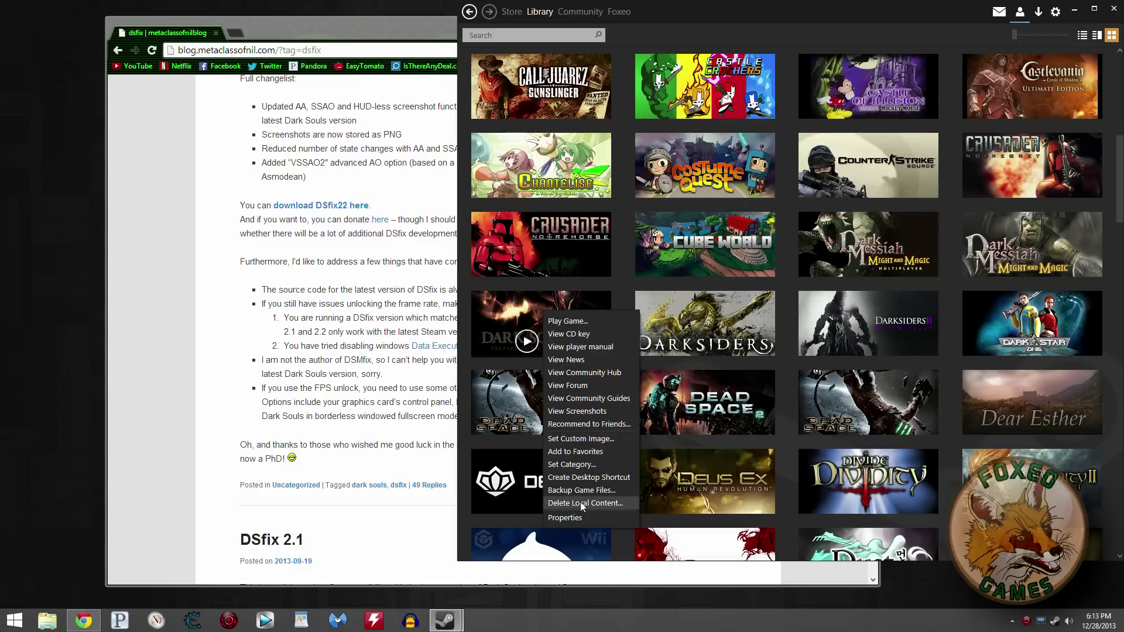
pyautogui.click(574, 518)
pyautogui.click(516, 212)
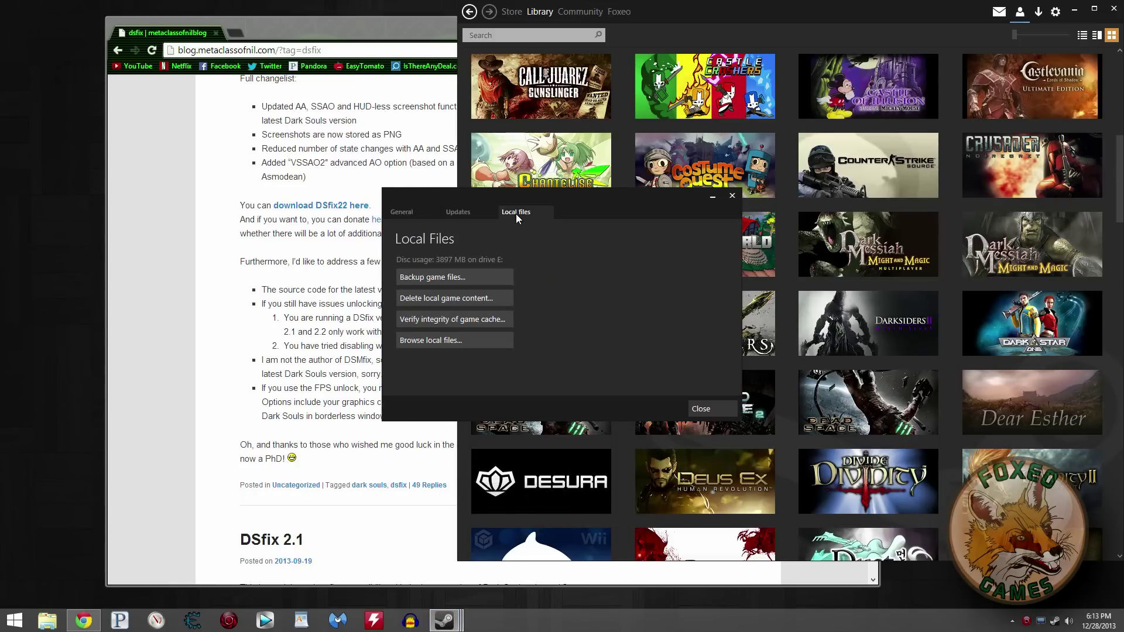
pyautogui.click(433, 341)
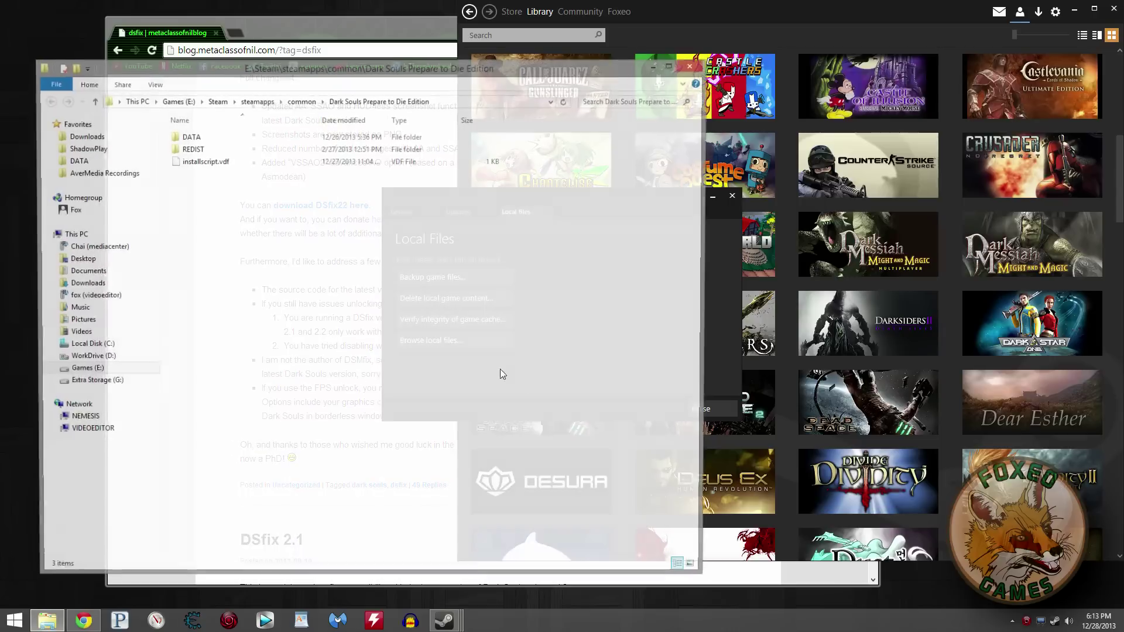
# - Paste the copied DSfix files into the Dark Souls DATA folder and select DSfix.ini
pyautogui.doubleClick(196, 137)
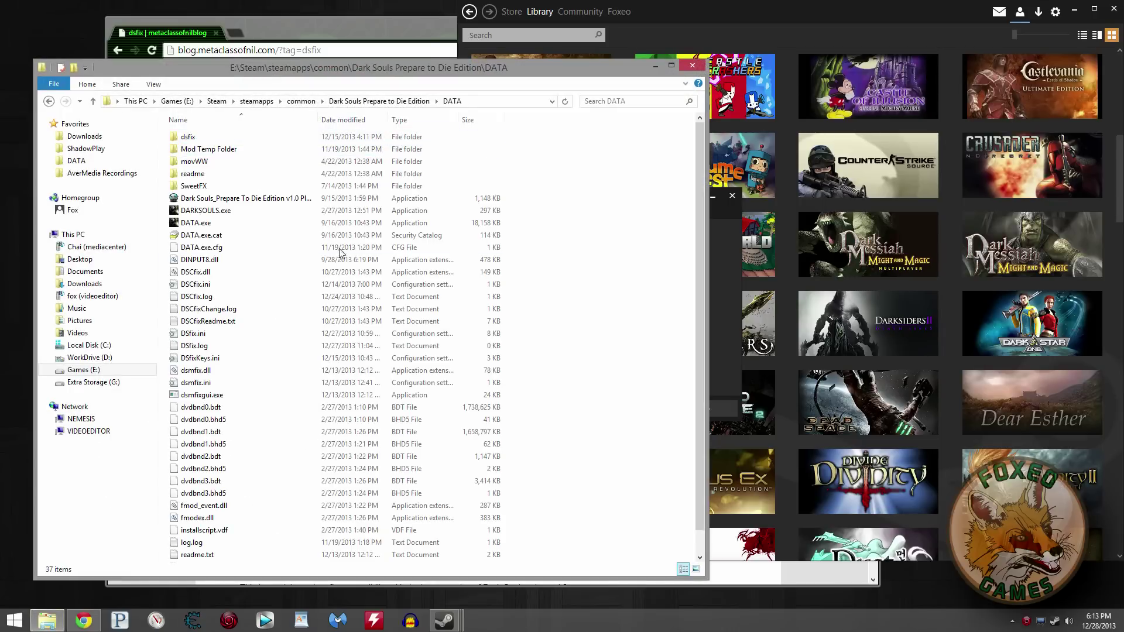
pyautogui.rightClick(266, 304)
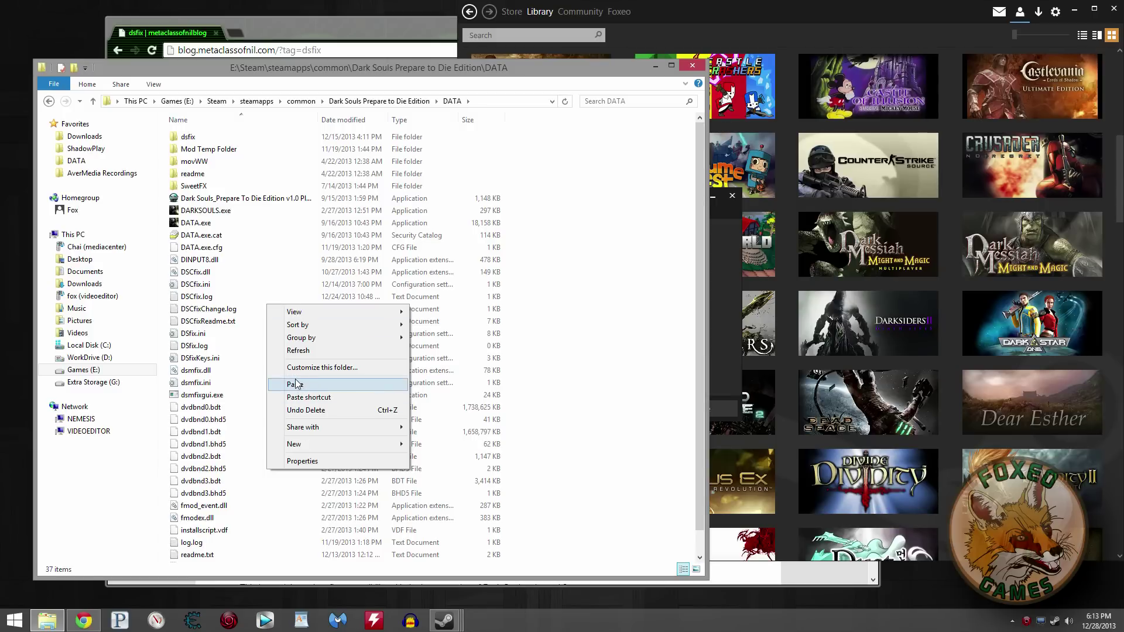
pyautogui.click(240, 272)
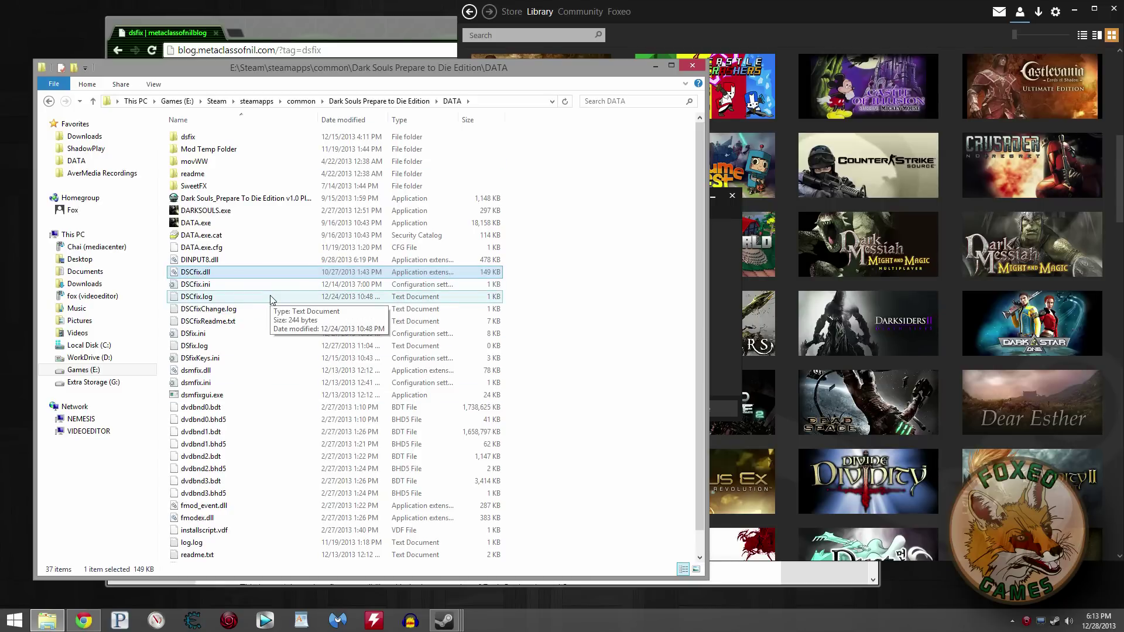
pyautogui.click(199, 334)
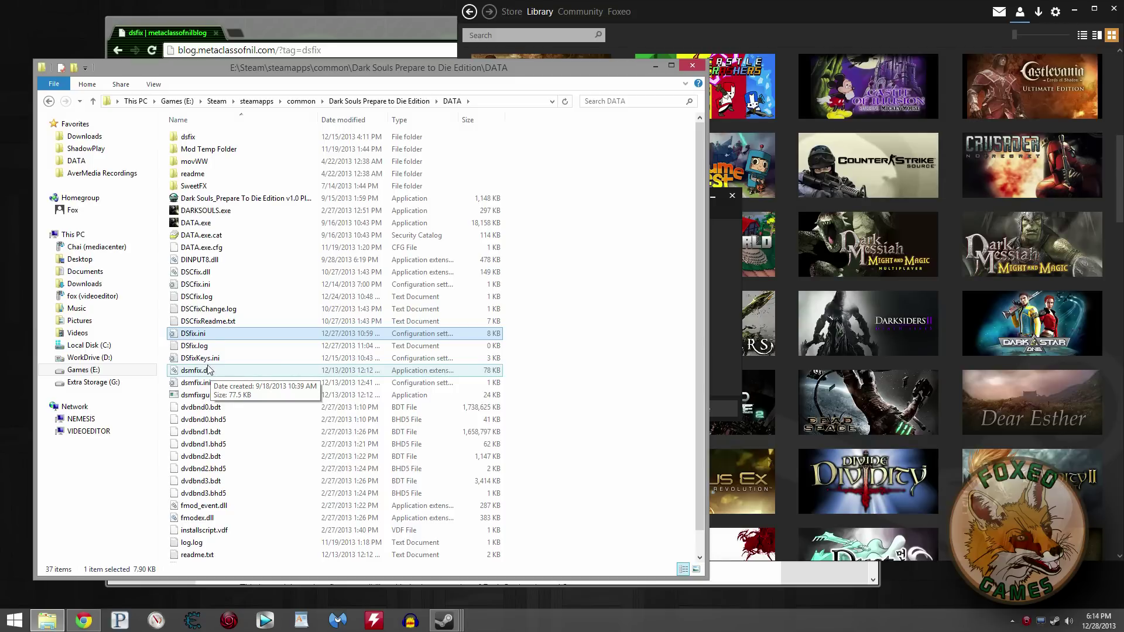
pyautogui.doubleClick(200, 337)
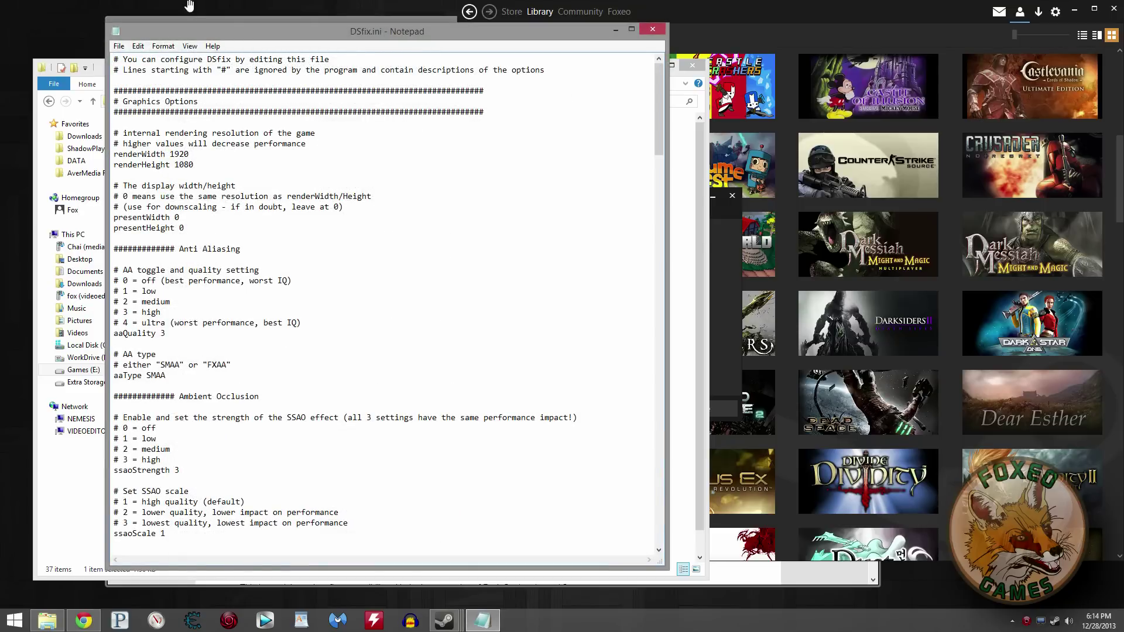
pyautogui.moveTo(254, 39); pyautogui.dragTo(210, 38)
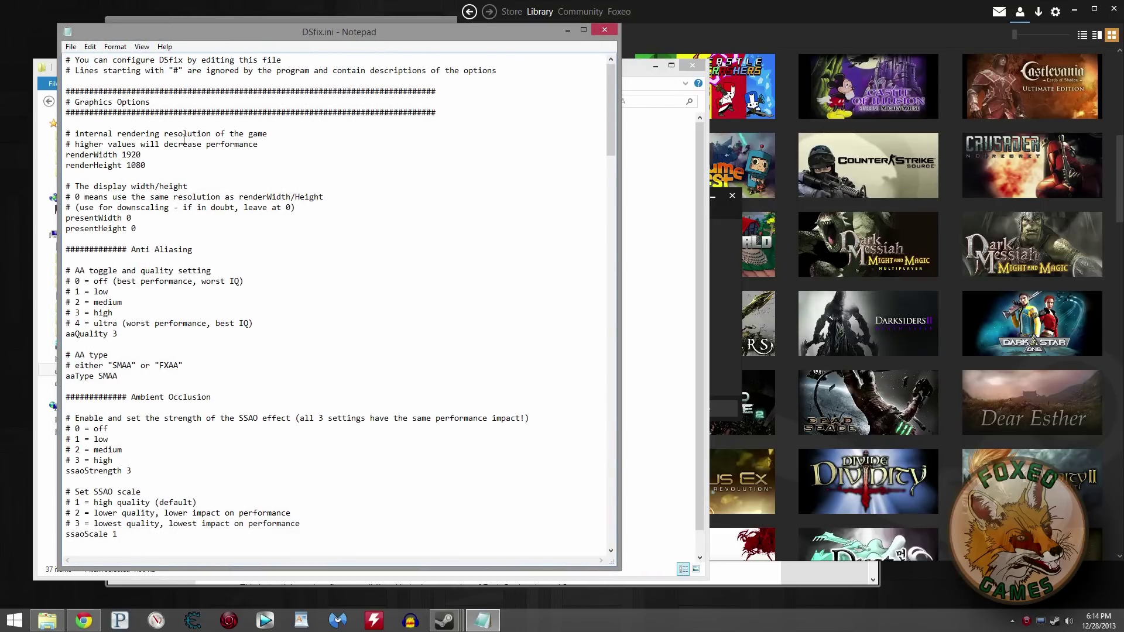
pyautogui.moveTo(278, 37); pyautogui.dragTo(256, 32)
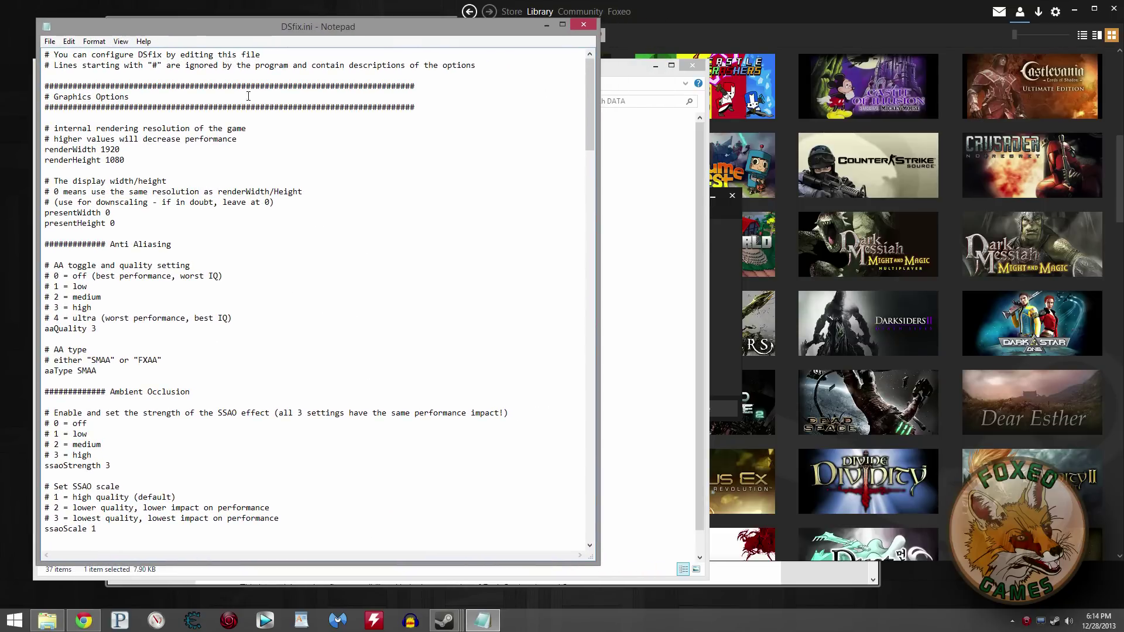
pyautogui.click(49, 86)
pyautogui.click(83, 118)
pyautogui.write('Hey guys, this is Fox')
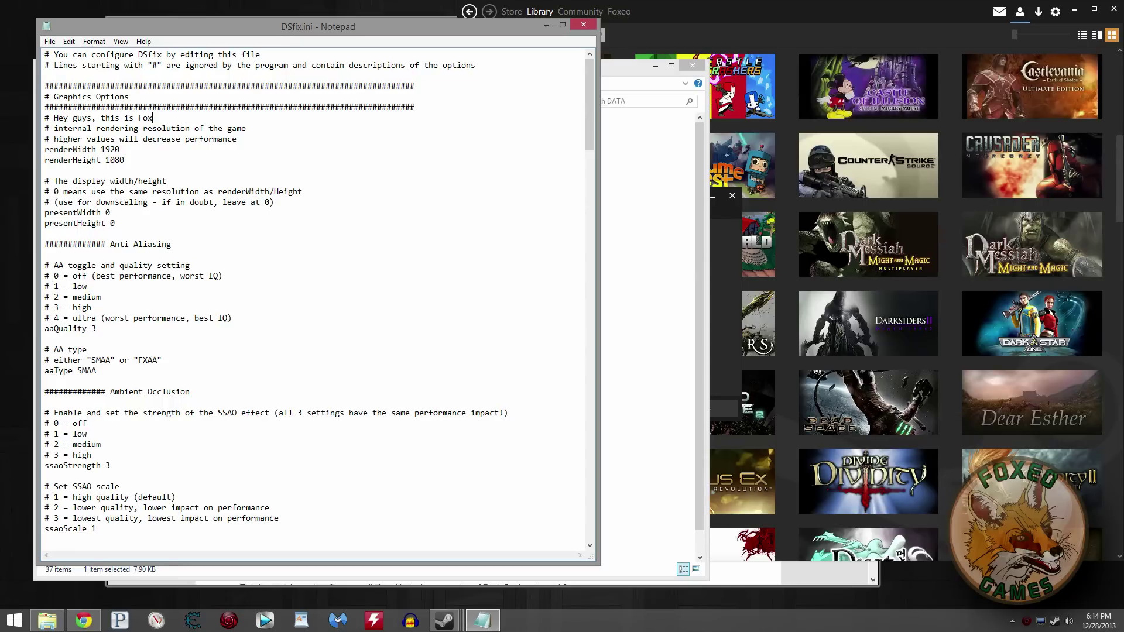
pyautogui.press('BackSpace')
pyautogui.press('BackSpace')
pyautogui.press('BackSpace')
pyautogui.press('BackSpace')
pyautogui.press('BackSpace')
pyautogui.press('BackSpace')
pyautogui.press('BackSpace')
pyautogui.press('BackSpace')
pyautogui.press('BackSpace')
pyautogui.press('BackSpace')
pyautogui.press('BackSpace')
pyautogui.press('BackSpace')
pyautogui.press('BackSpace')
pyautogui.press('BackSpace')
pyautogui.press('BackSpace')
pyautogui.press('BackSpace')
pyautogui.press('BackSpace')
pyautogui.press('BackSpace')
pyautogui.press('BackSpace')
pyautogui.press('BackSpace')
pyautogui.click(139, 213)
pyautogui.click(139, 160)
pyautogui.click(141, 216)
pyautogui.click(118, 221)
pyautogui.click(125, 226)
pyautogui.moveTo(130, 156); pyautogui.dragTo(43, 150)
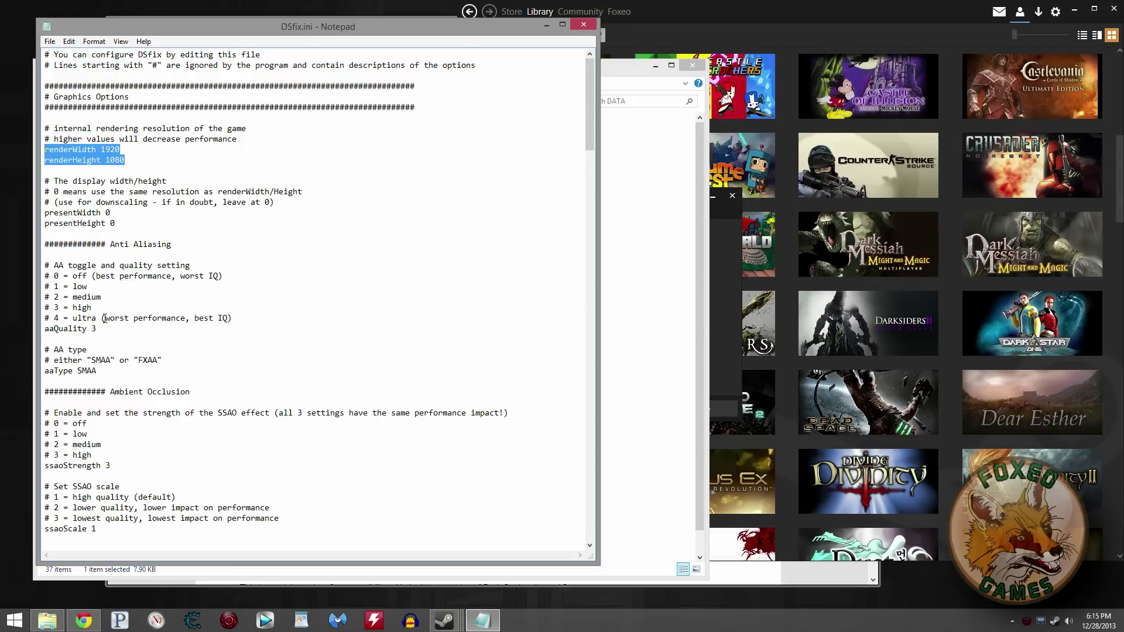
pyautogui.click(146, 328)
pyautogui.scroll(-4, 146, 308)
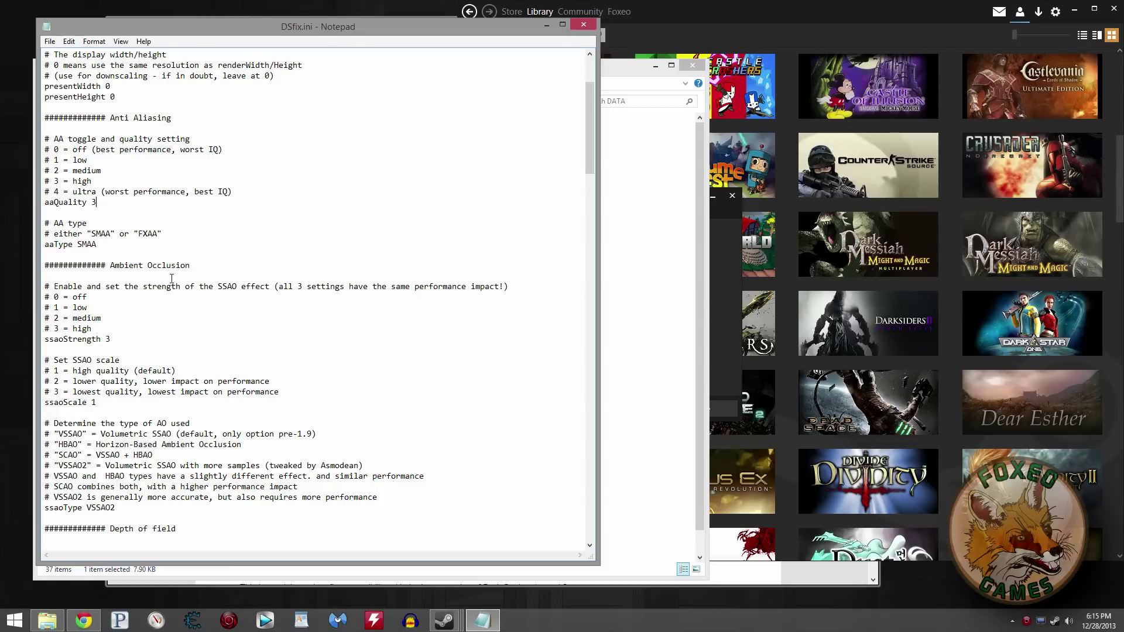
pyautogui.press('BackSpace')
pyautogui.write('0')
pyautogui.press('BackSpace')
pyautogui.write('3')
pyautogui.press('BackSpace')
pyautogui.write('4')
pyautogui.scroll(-2, 116, 207)
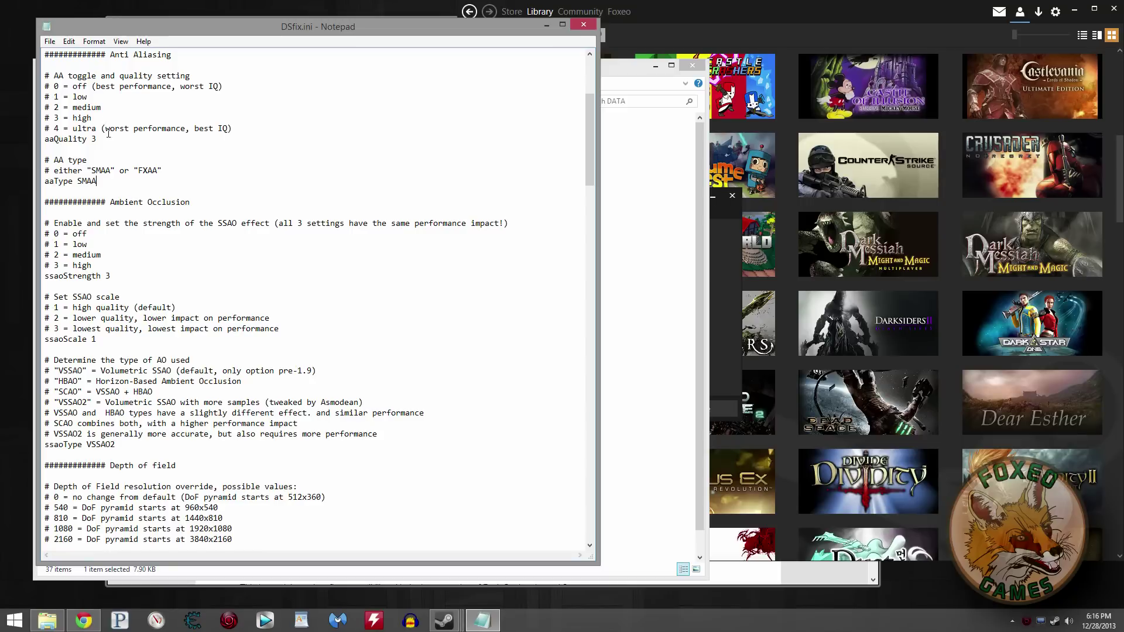
pyautogui.press('BackSpace')
pyautogui.write('0')
pyautogui.press('BackSpace')
pyautogui.write('3')
pyautogui.scroll(-4, 121, 145)
pyautogui.click(120, 147)
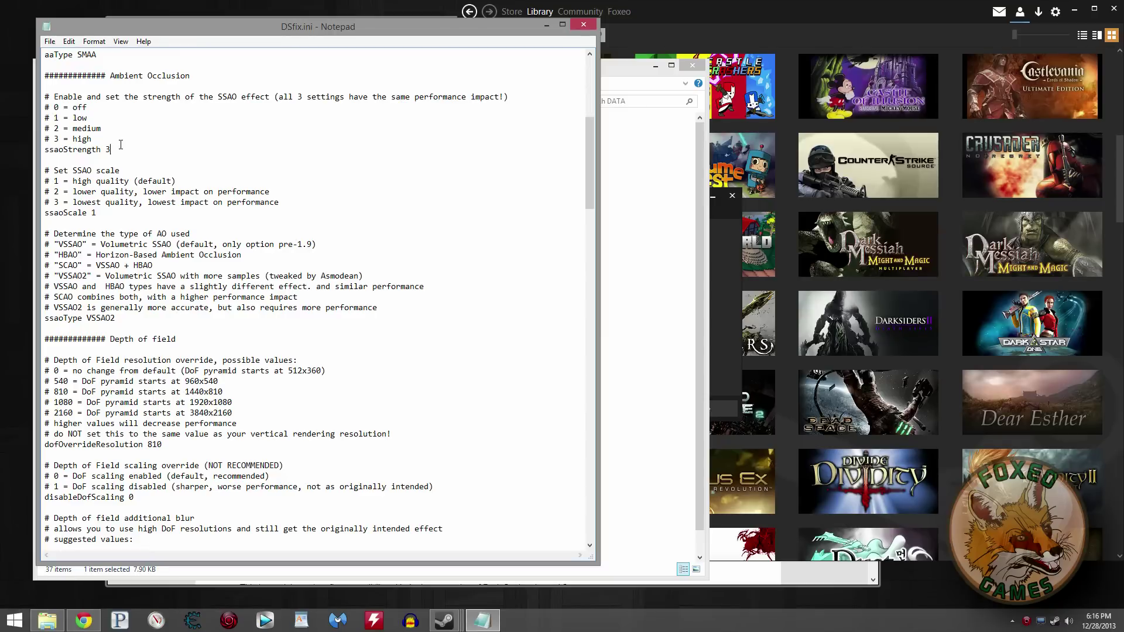
pyautogui.press('BackSpace')
pyautogui.write('0')
pyautogui.press('BackSpace')
pyautogui.write('3')
pyautogui.click(120, 213)
pyautogui.scroll(-2, 101, 216)
pyautogui.press('Down')
pyautogui.press('Down')
pyautogui.press('Down')
pyautogui.press('Down')
pyautogui.press('Down')
pyautogui.press('Down')
pyautogui.press('Down')
pyautogui.press('Down')
pyautogui.press('Down')
pyautogui.press('Down')
pyautogui.press('End')
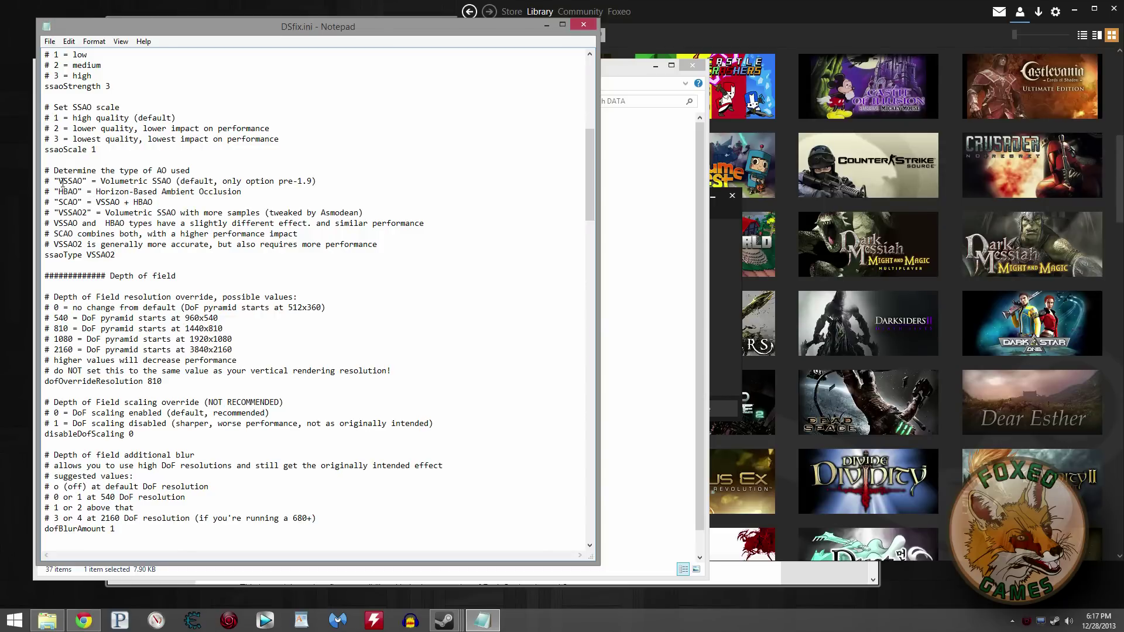
pyautogui.scroll(-4, 222, 237)
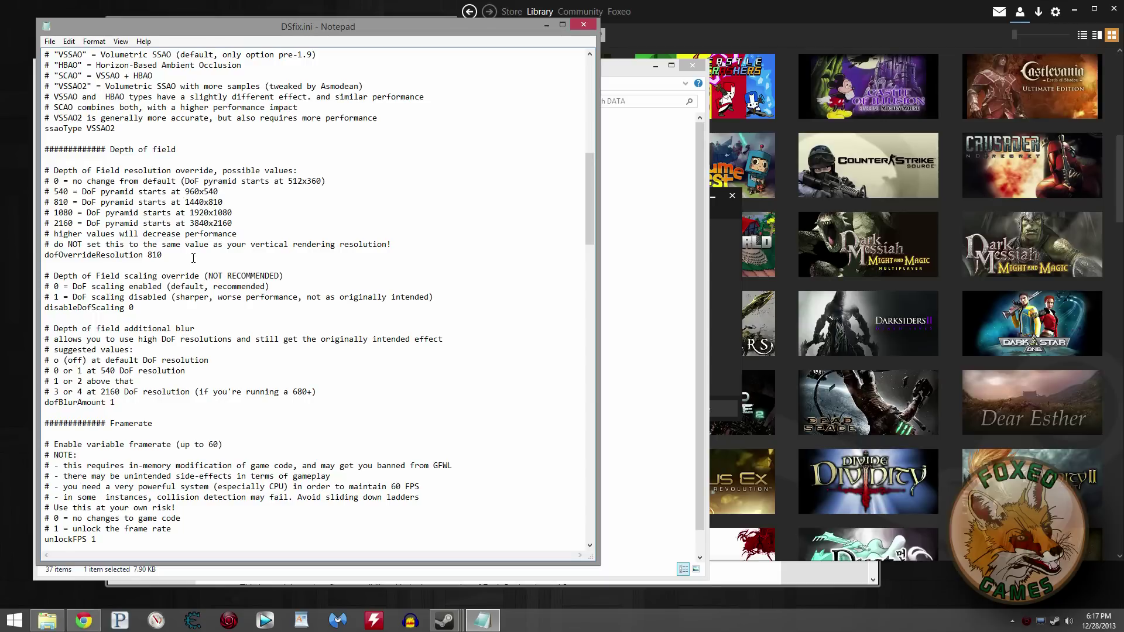
pyautogui.scroll(-1, 166, 275)
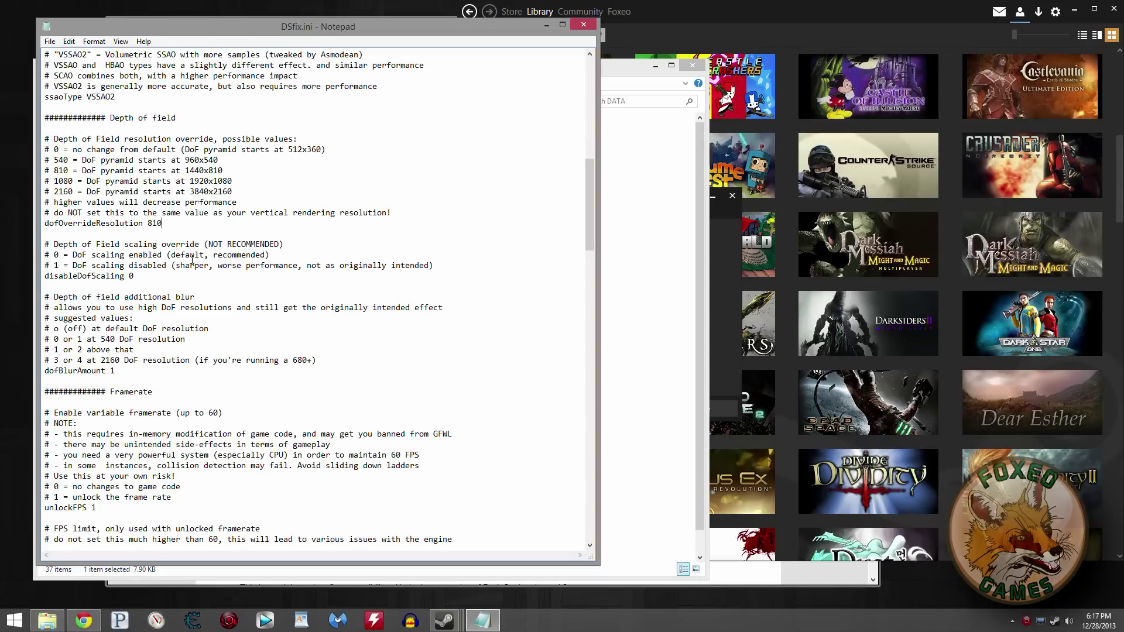
pyautogui.click(167, 276)
pyautogui.scroll(-1, 166, 284)
pyautogui.click(133, 342)
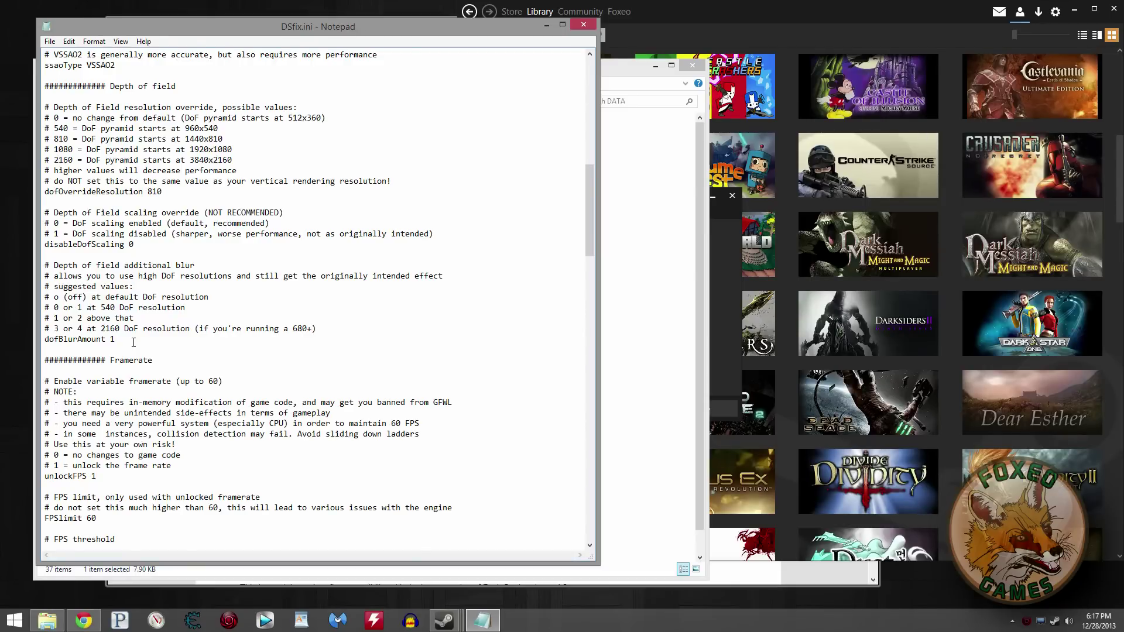
pyautogui.scroll(-5, 134, 343)
pyautogui.click(108, 321)
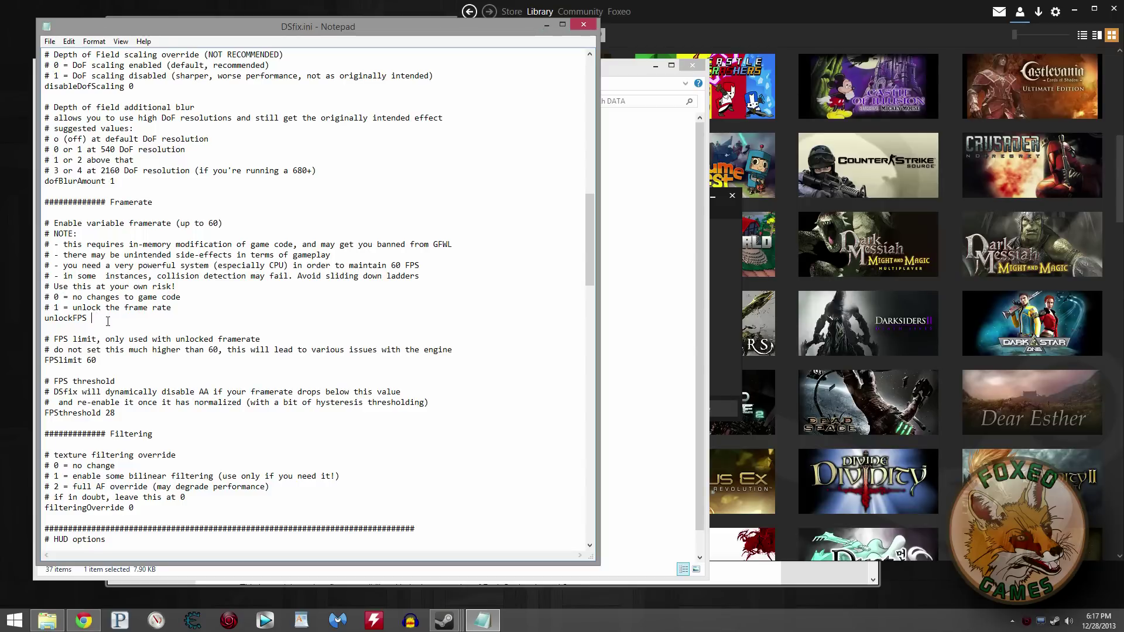
pyautogui.press('BackSpace')
pyautogui.write('0')
pyautogui.press('BackSpace')
pyautogui.write('1')
pyautogui.scroll(-1, 113, 329)
pyautogui.click(112, 328)
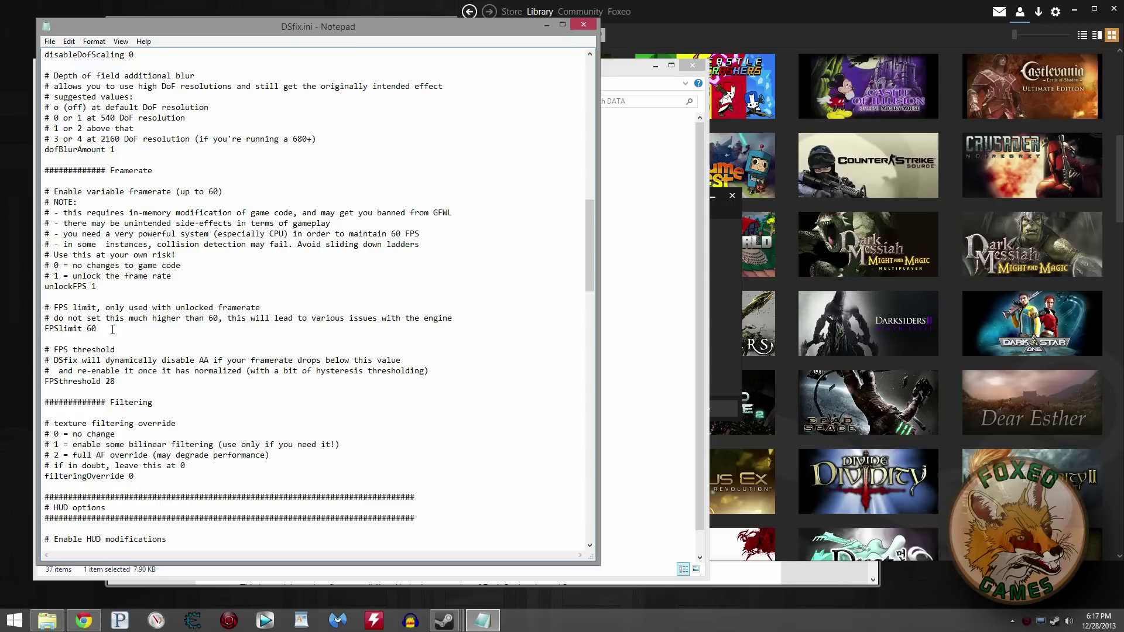
pyautogui.scroll(-2, 157, 324)
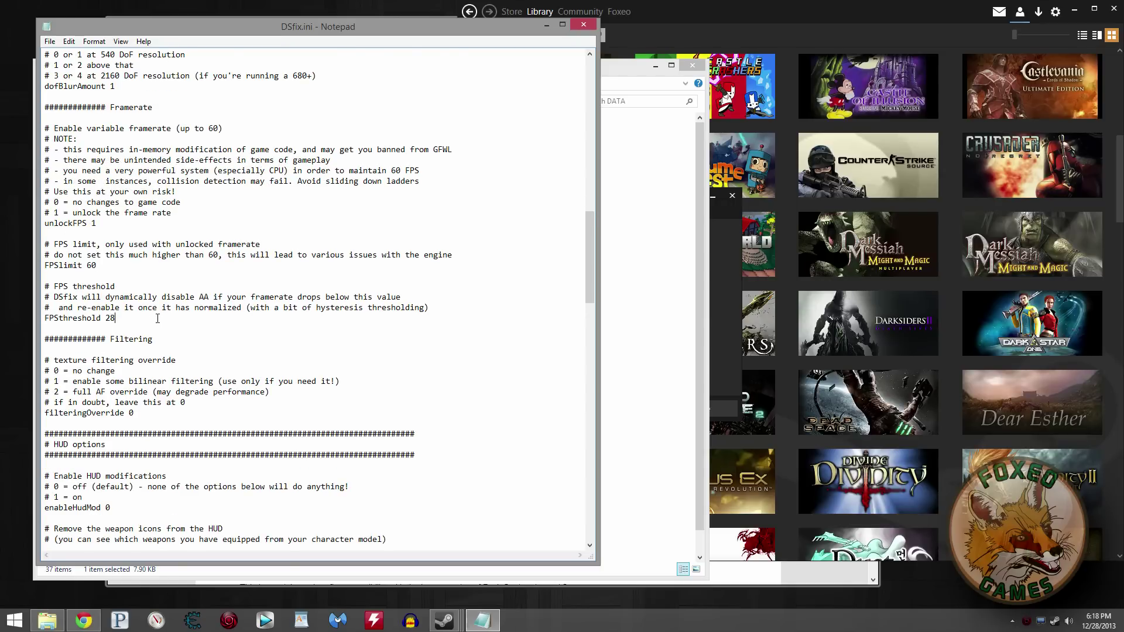
pyautogui.scroll(-2, 157, 319)
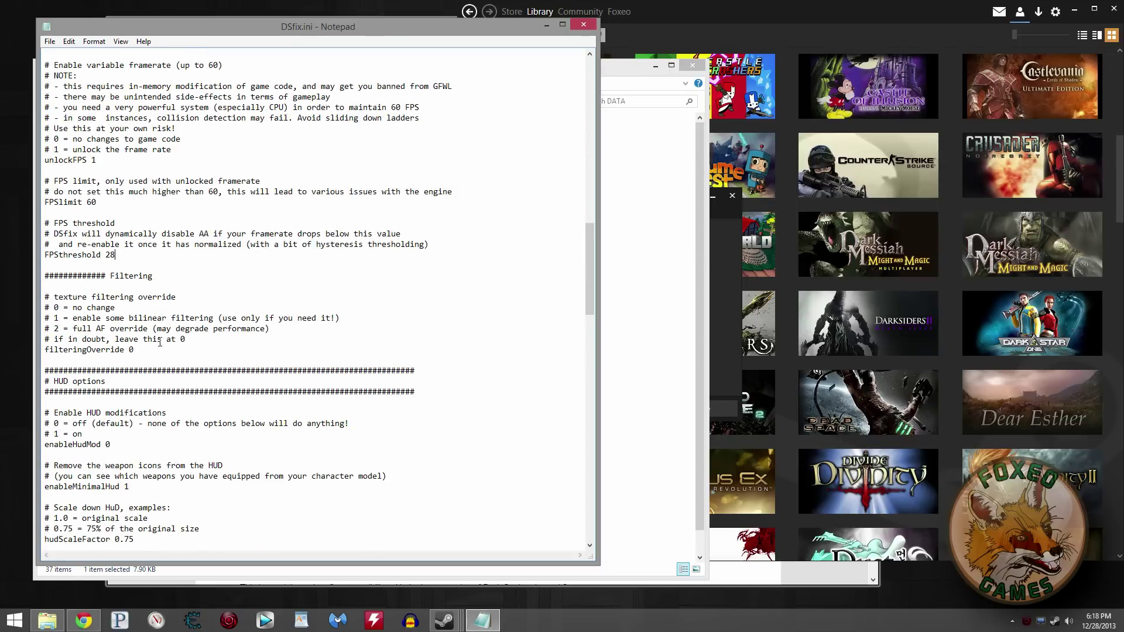
pyautogui.click(156, 350)
pyautogui.scroll(-1, 161, 342)
pyautogui.scroll(-2, 117, 313)
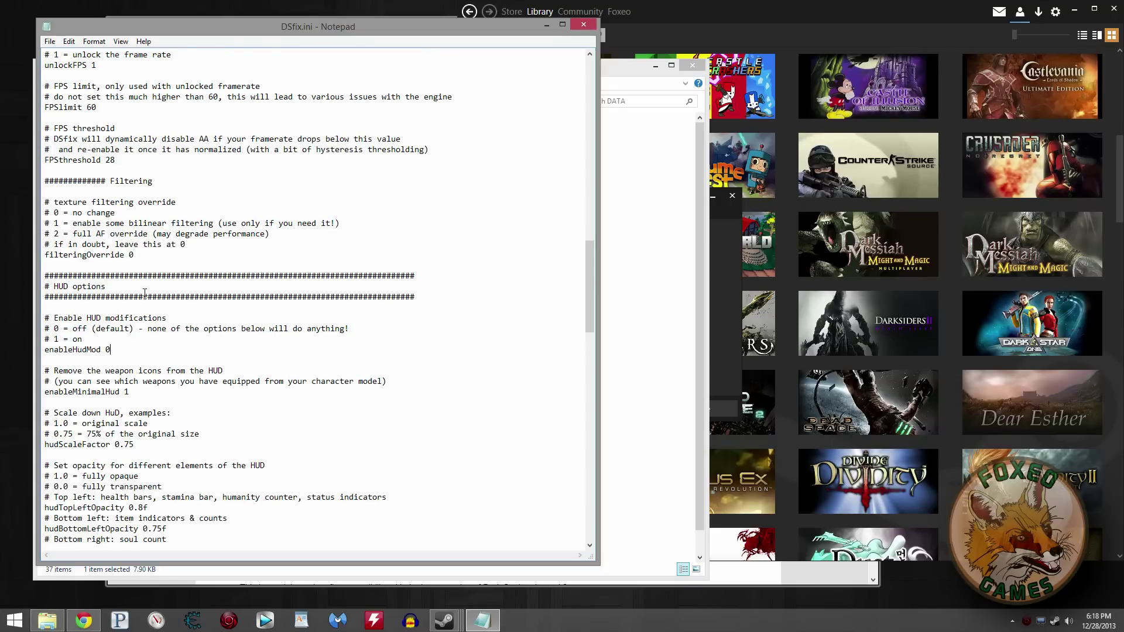
pyautogui.click(1011, 621)
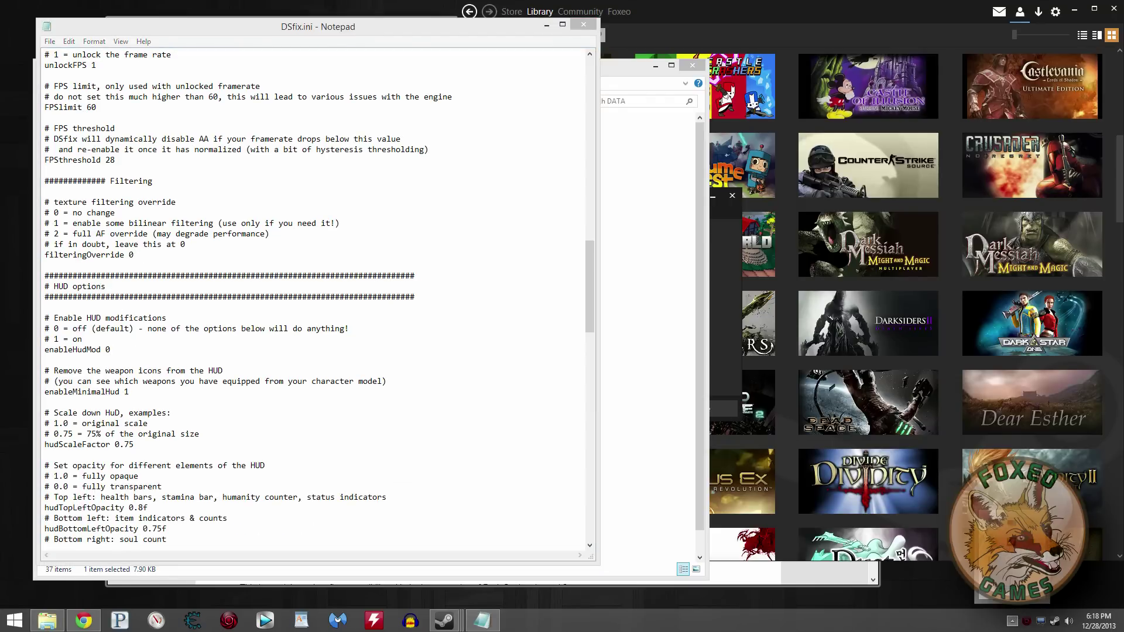
pyautogui.click(1011, 621)
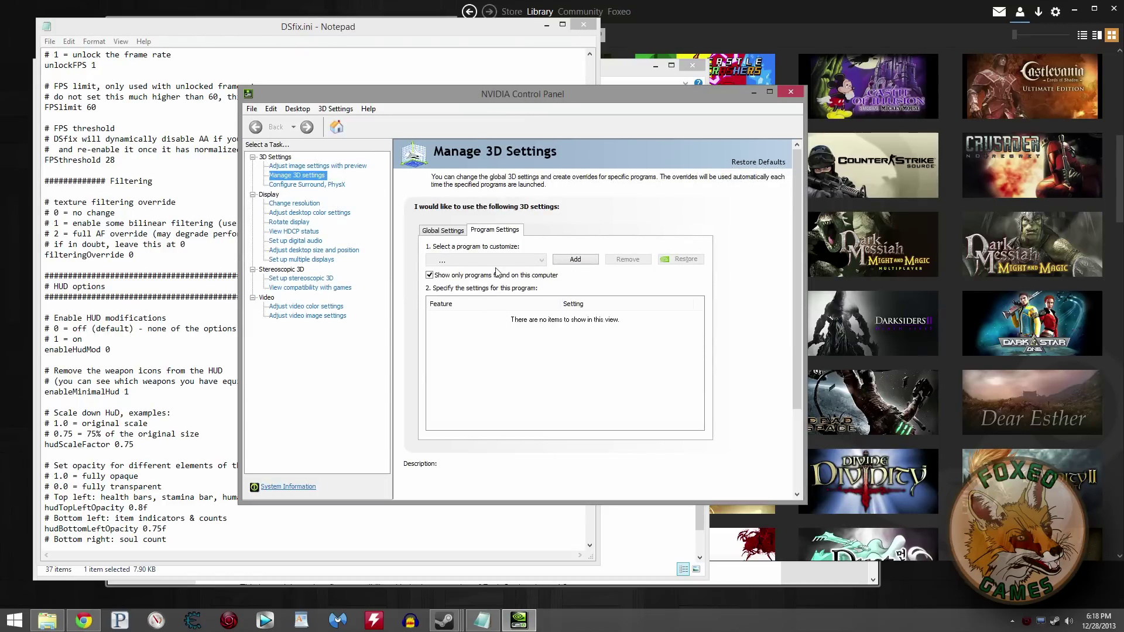
pyautogui.moveTo(487, 271)
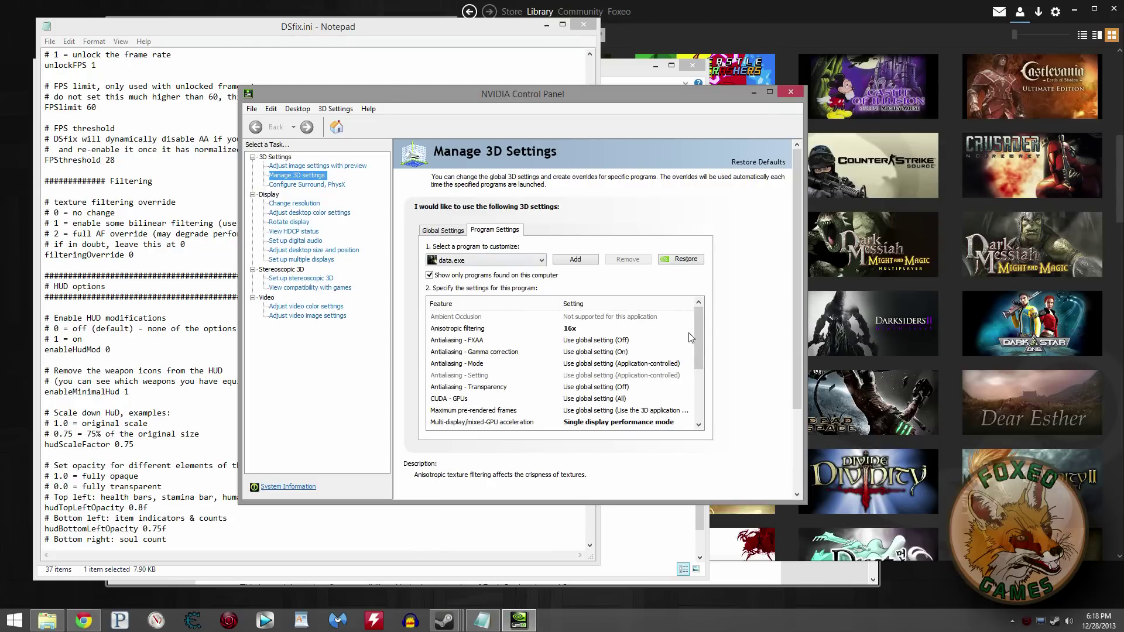
pyautogui.moveTo(701, 341); pyautogui.dragTo(697, 385)
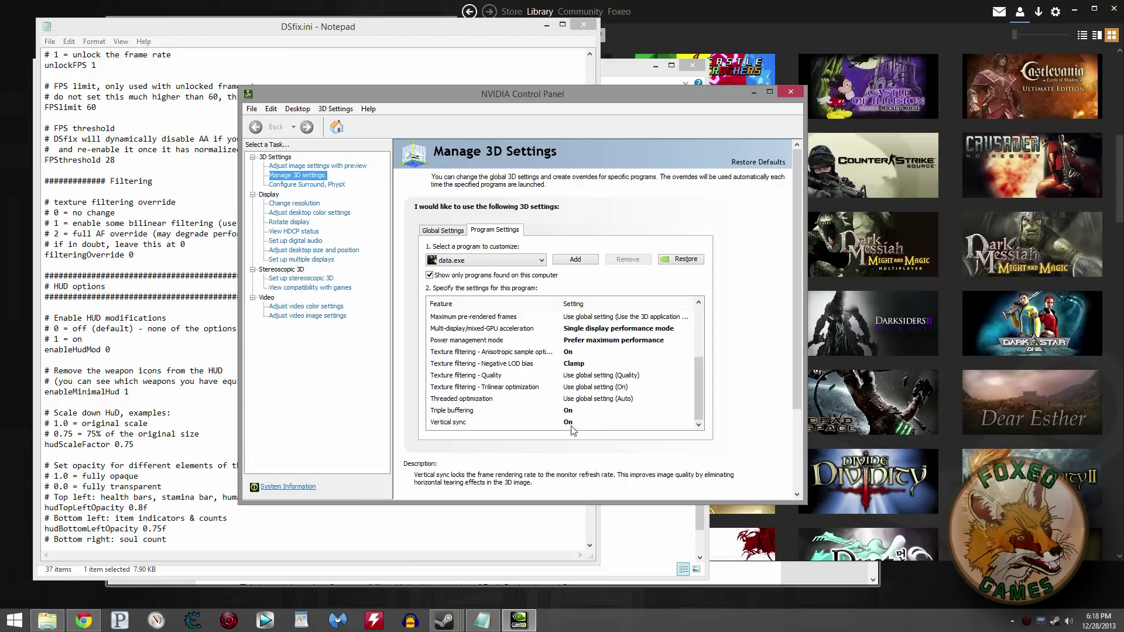
pyautogui.hotkey('alt', 'F4')
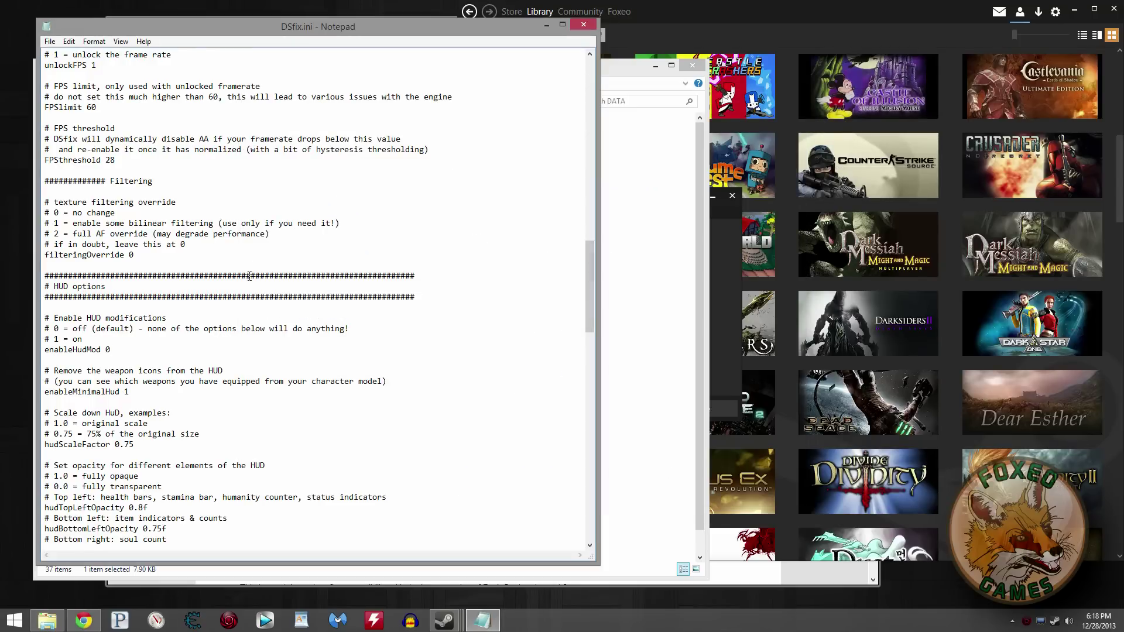
pyautogui.scroll(-3, 207, 341)
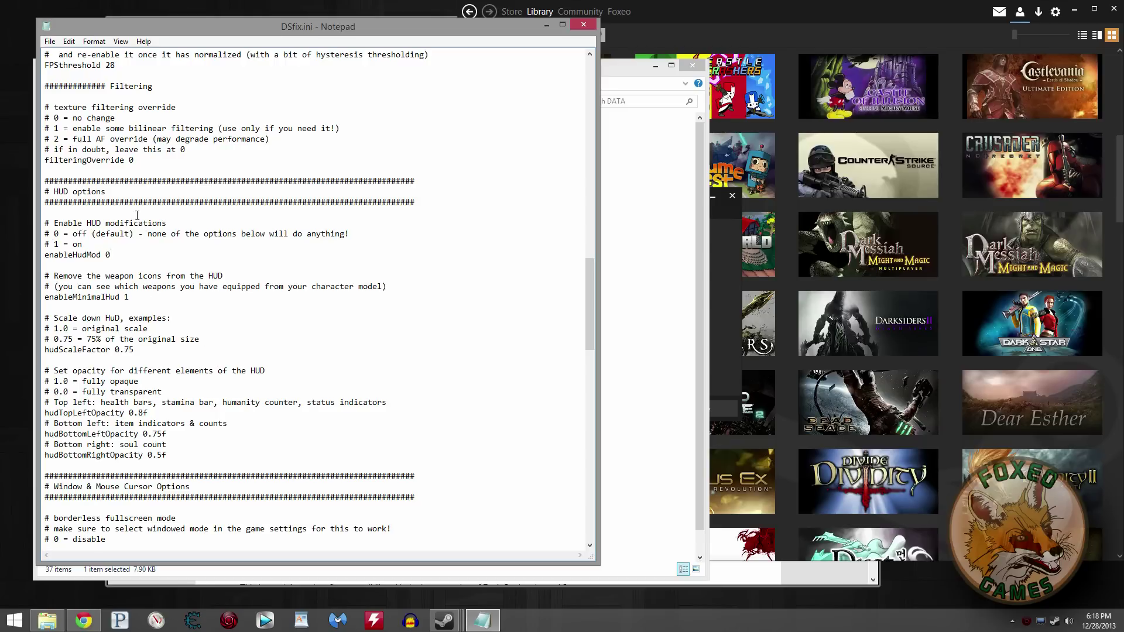
pyautogui.scroll(-2, 99, 230)
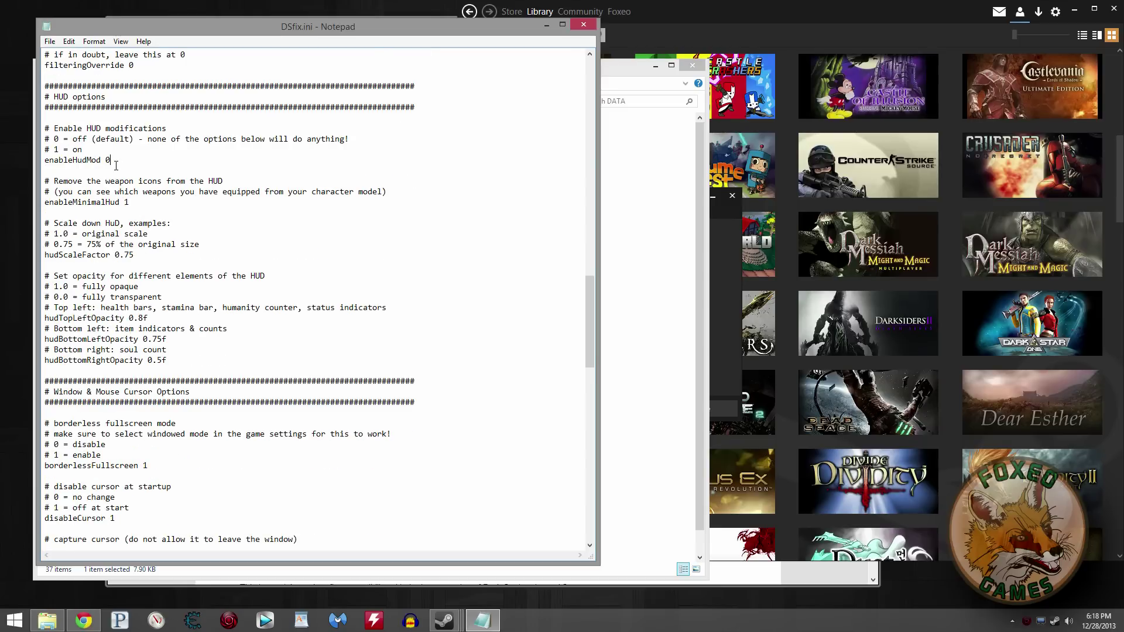
pyautogui.scroll(-6, 118, 158)
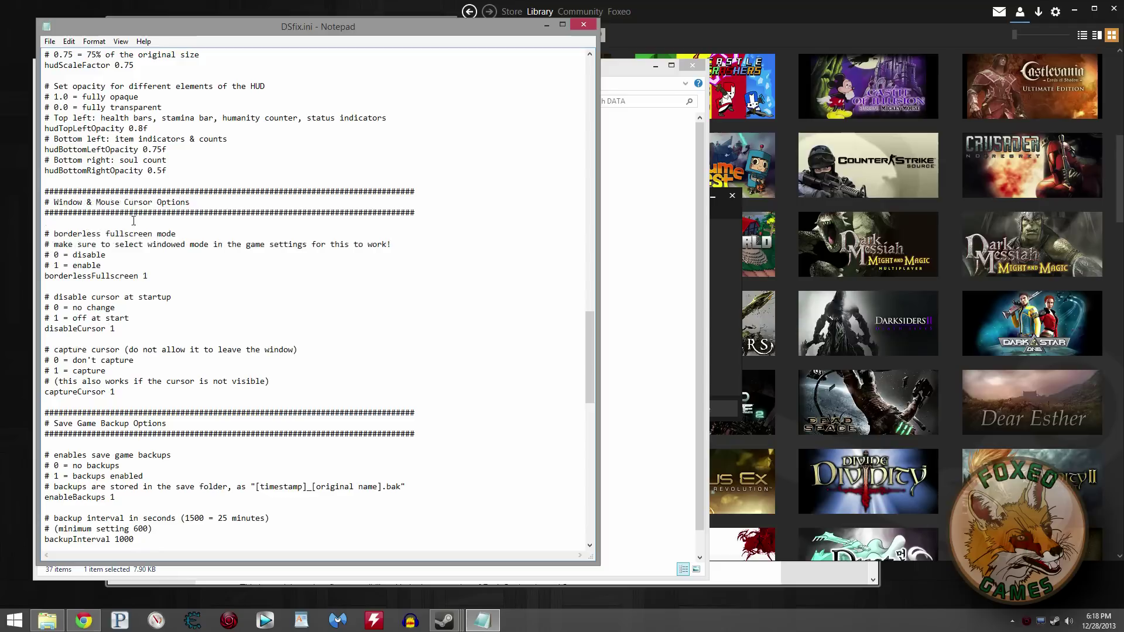
pyautogui.click(196, 282)
pyautogui.scroll(-2, 169, 249)
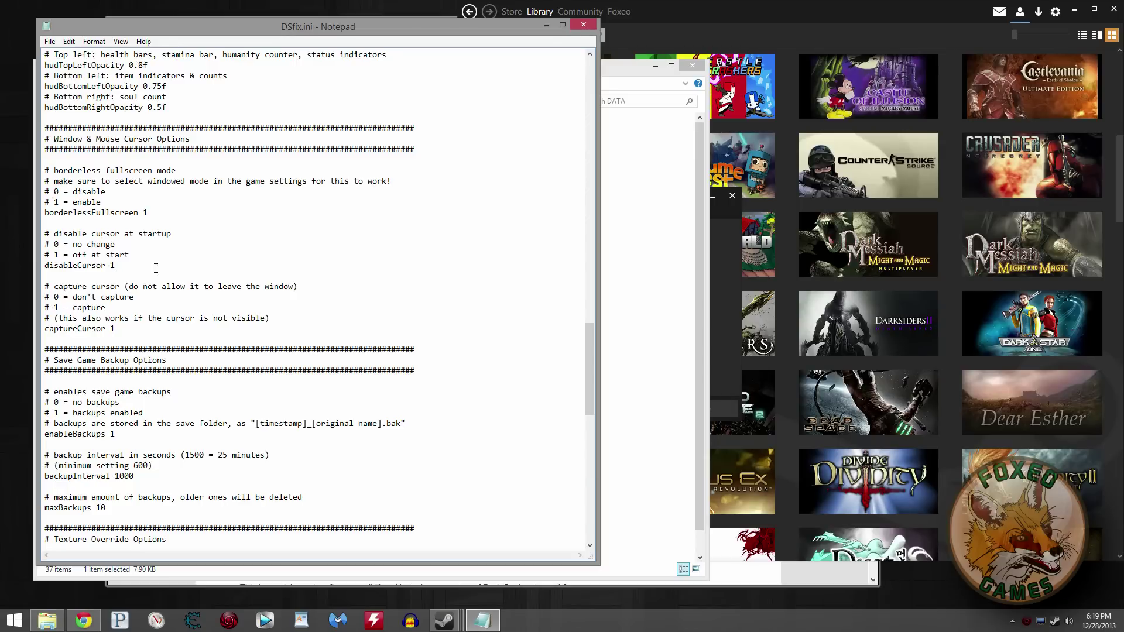
pyautogui.scroll(-2, 154, 268)
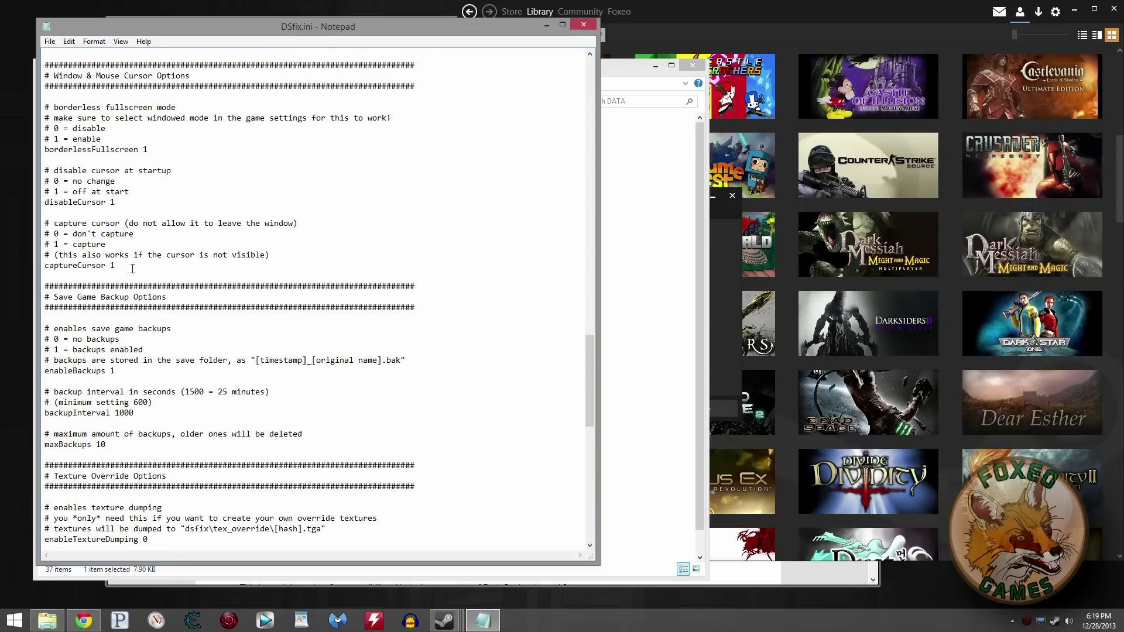
pyautogui.click(133, 267)
pyautogui.scroll(-3, 193, 261)
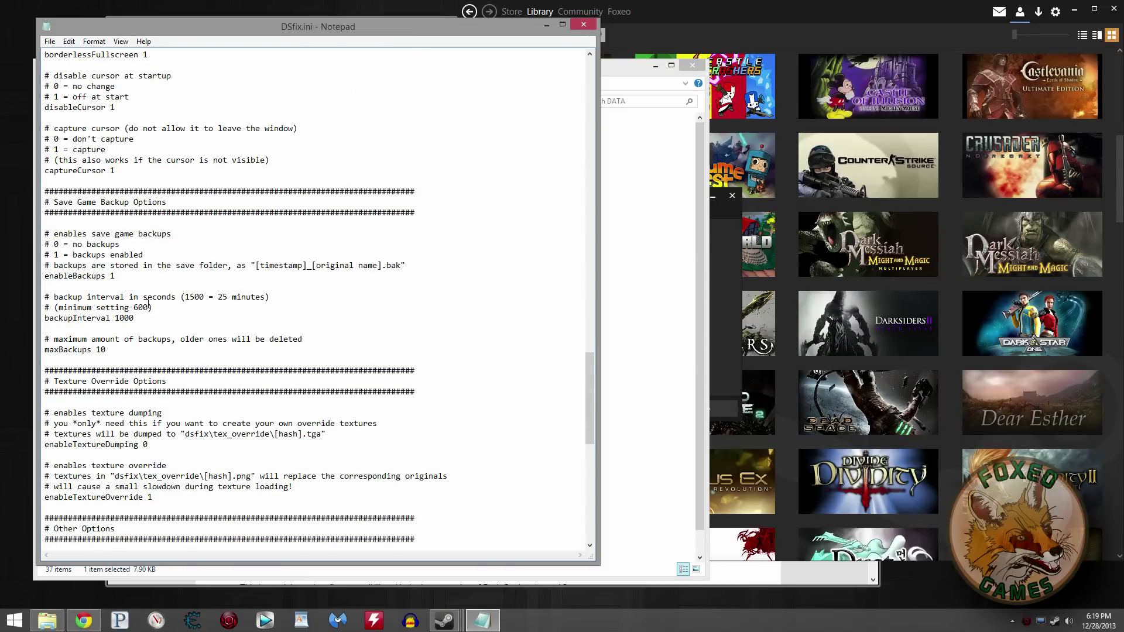
pyautogui.scroll(-1, 148, 303)
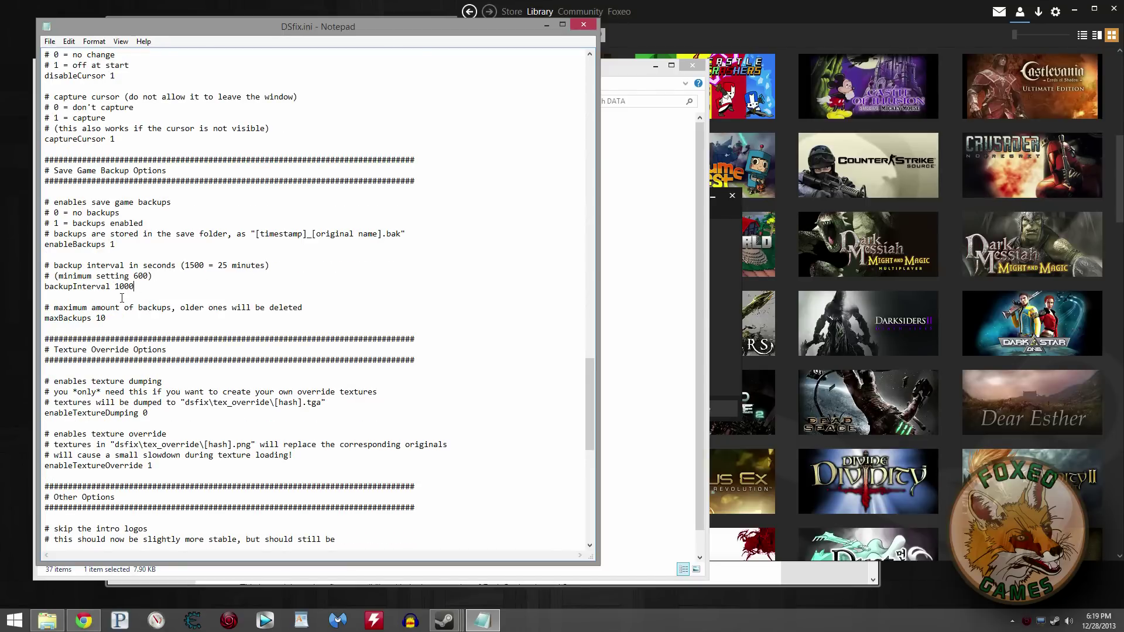
pyautogui.moveTo(116, 287); pyautogui.dragTo(136, 288)
# - Scroll DSfix.ini to the texture override settings, confirm enableTextureOverride 1, and return to the DATA folder
pyautogui.click(142, 288)
pyautogui.scroll(-4, 122, 220)
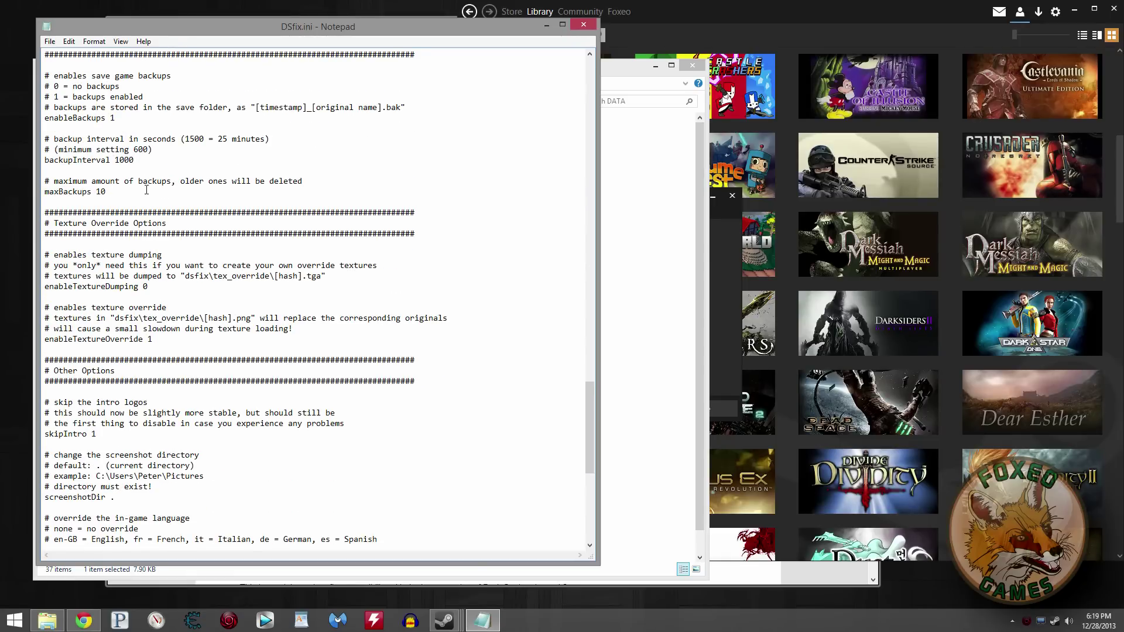
pyautogui.click(146, 190)
pyautogui.scroll(-2, 158, 192)
pyautogui.scroll(-1, 115, 139)
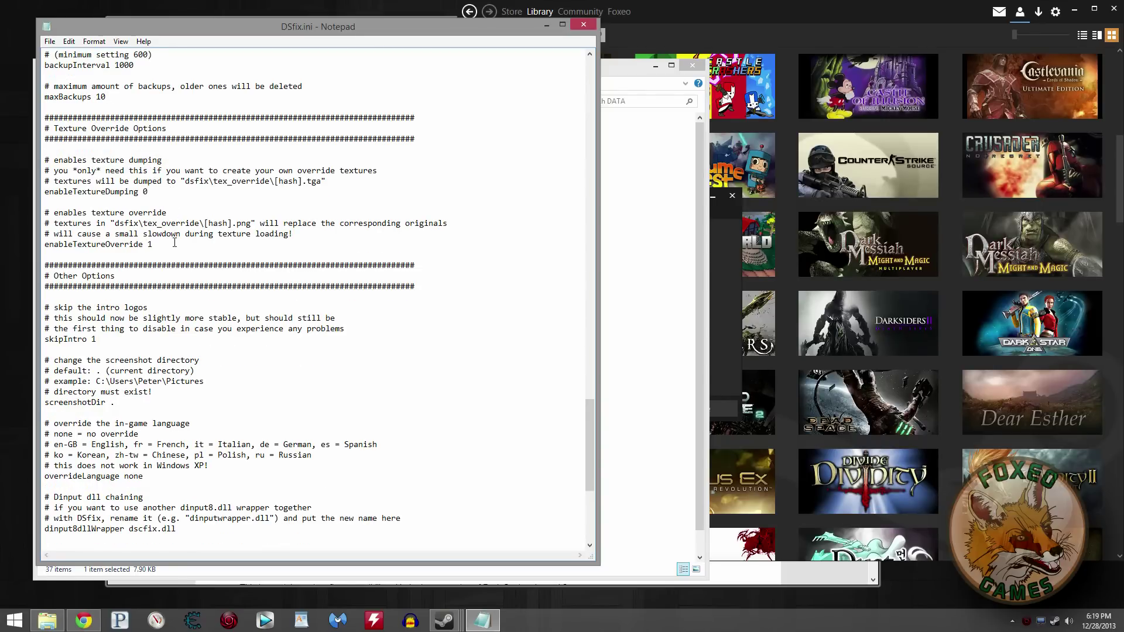
pyautogui.click(167, 195)
pyautogui.scroll(-1, 166, 195)
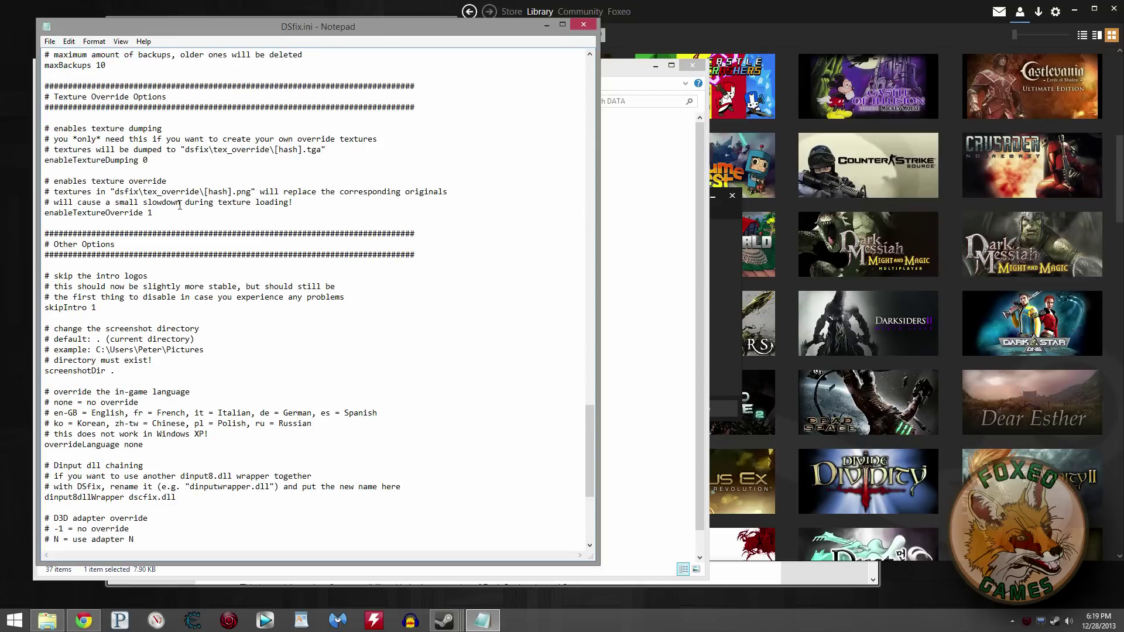
pyautogui.scroll(-1, 182, 223)
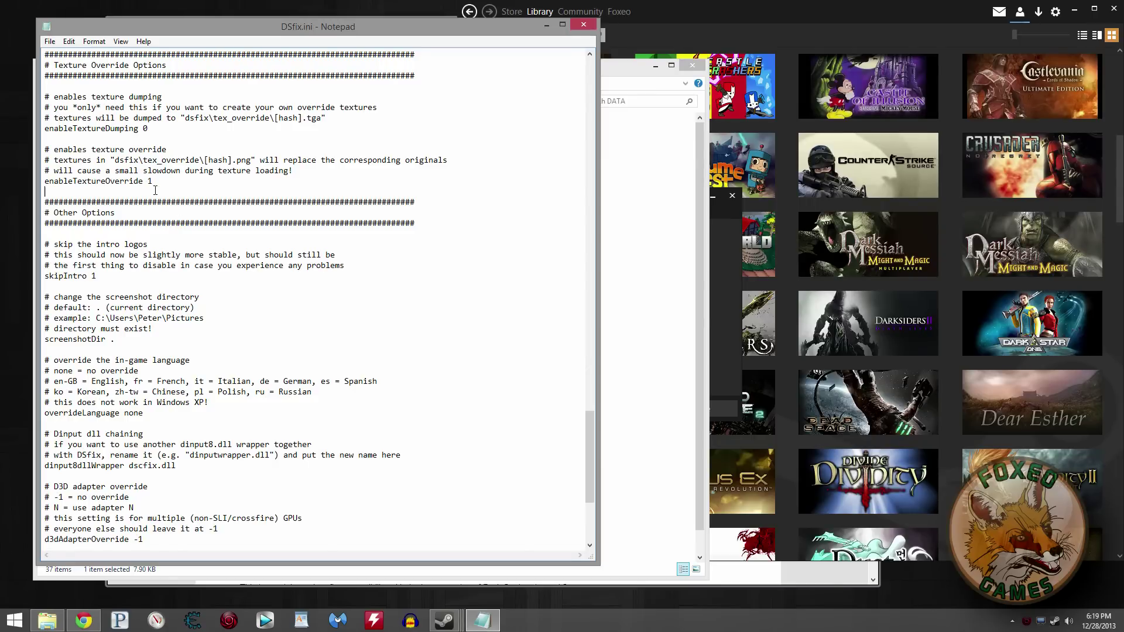
pyautogui.click(612, 67)
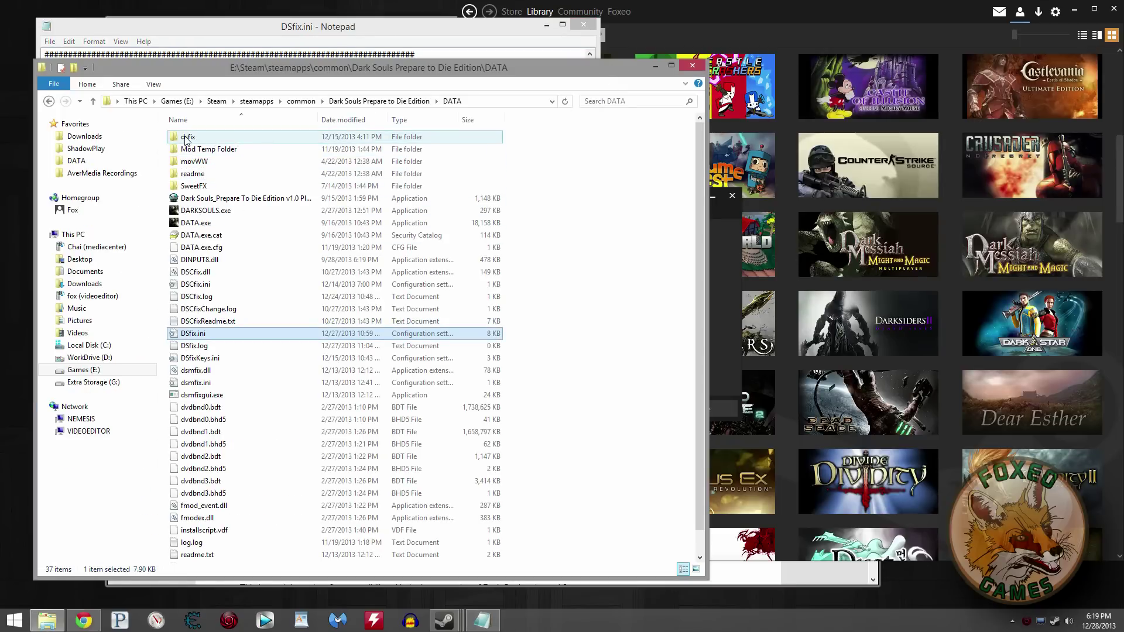
# - Open dsfix\tex_override and preview the 78894bdd.dds texture
pyautogui.doubleClick(194, 139)
pyautogui.click(206, 175)
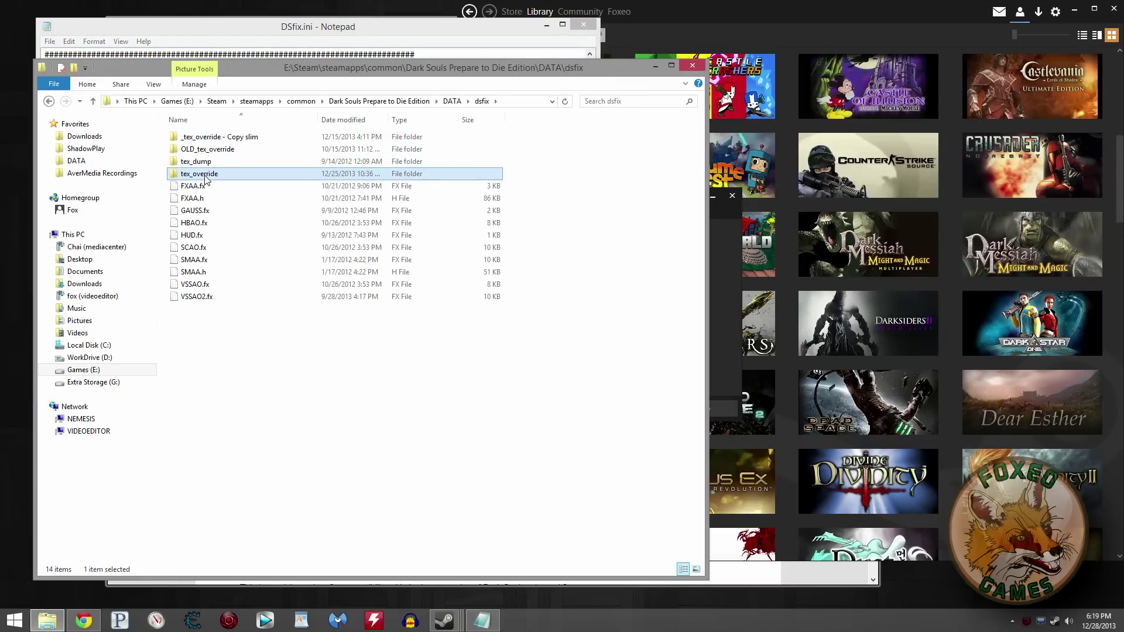
pyautogui.doubleClick(205, 180)
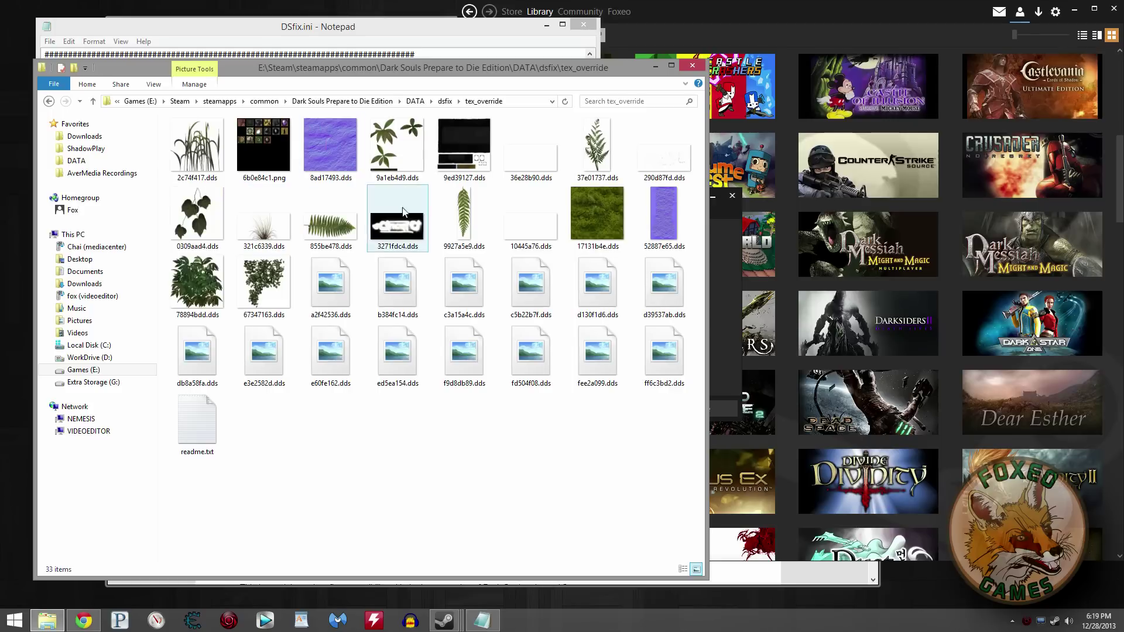
pyautogui.doubleClick(187, 286)
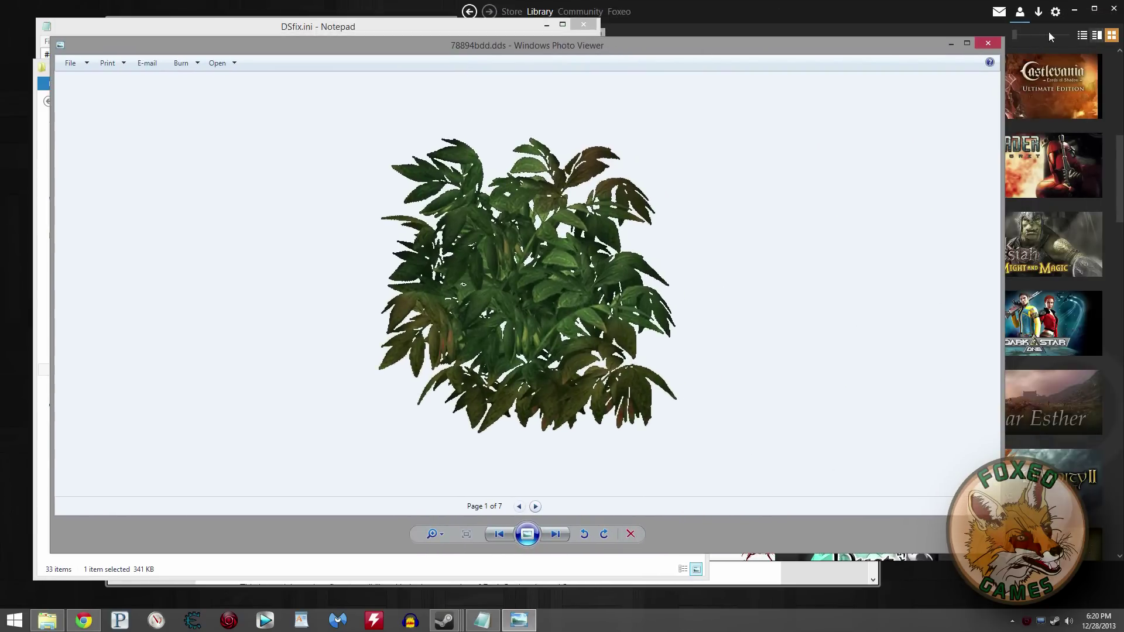
# - Close the texture preview, go back to DATA, and reopen the dsfix folder
pyautogui.click(988, 43)
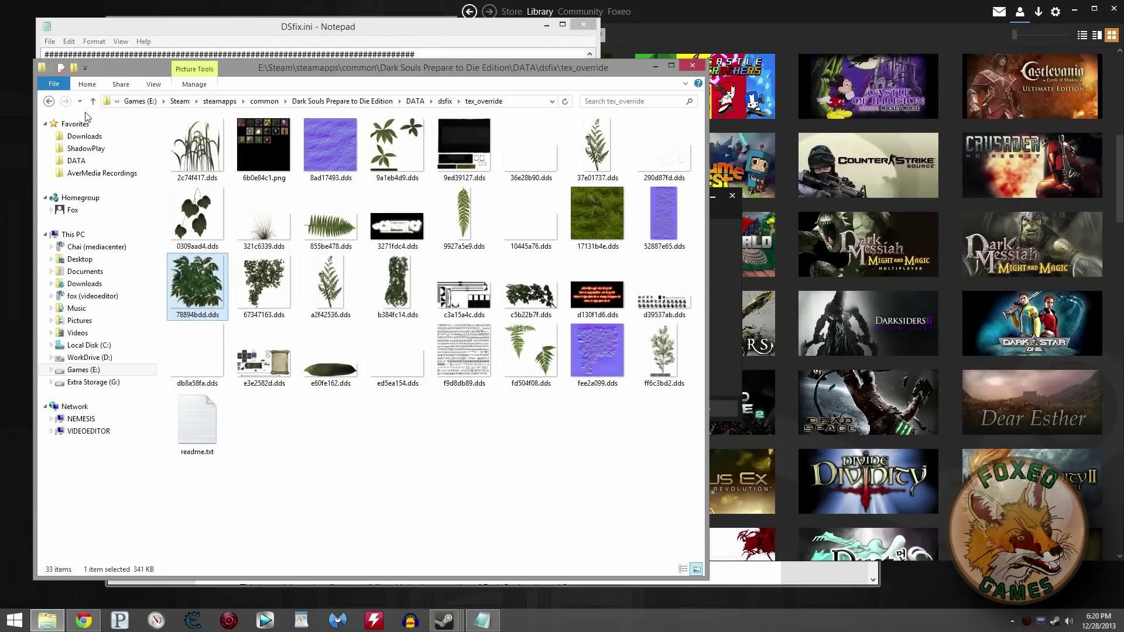
pyautogui.click(50, 101)
pyautogui.click(50, 102)
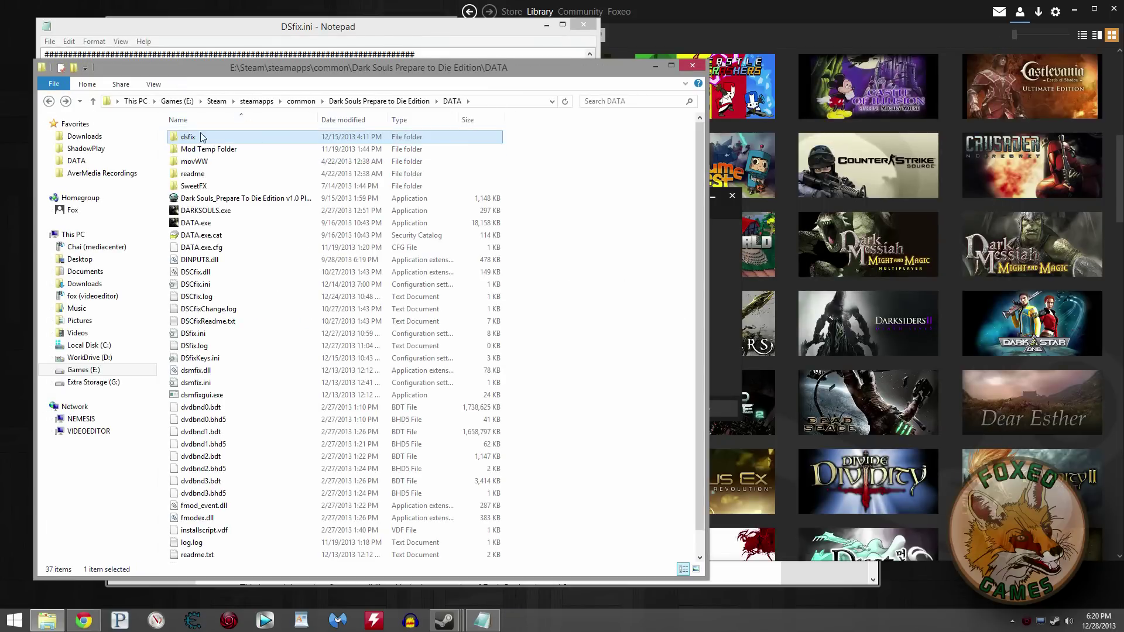
pyautogui.doubleClick(201, 136)
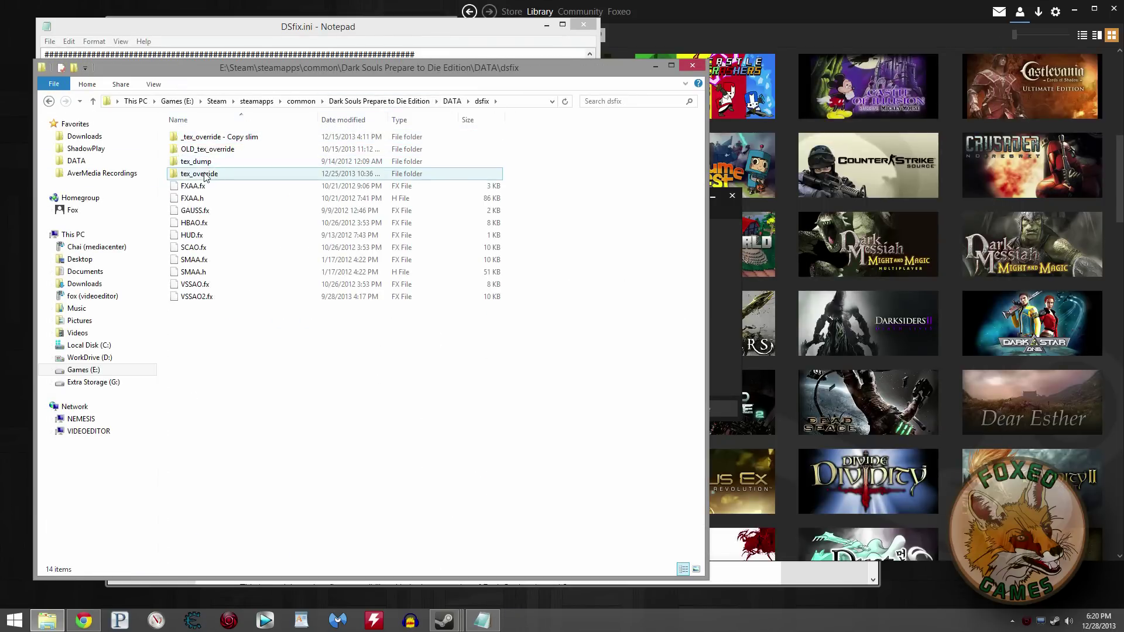
pyautogui.hotkey('alt', 'Tab')
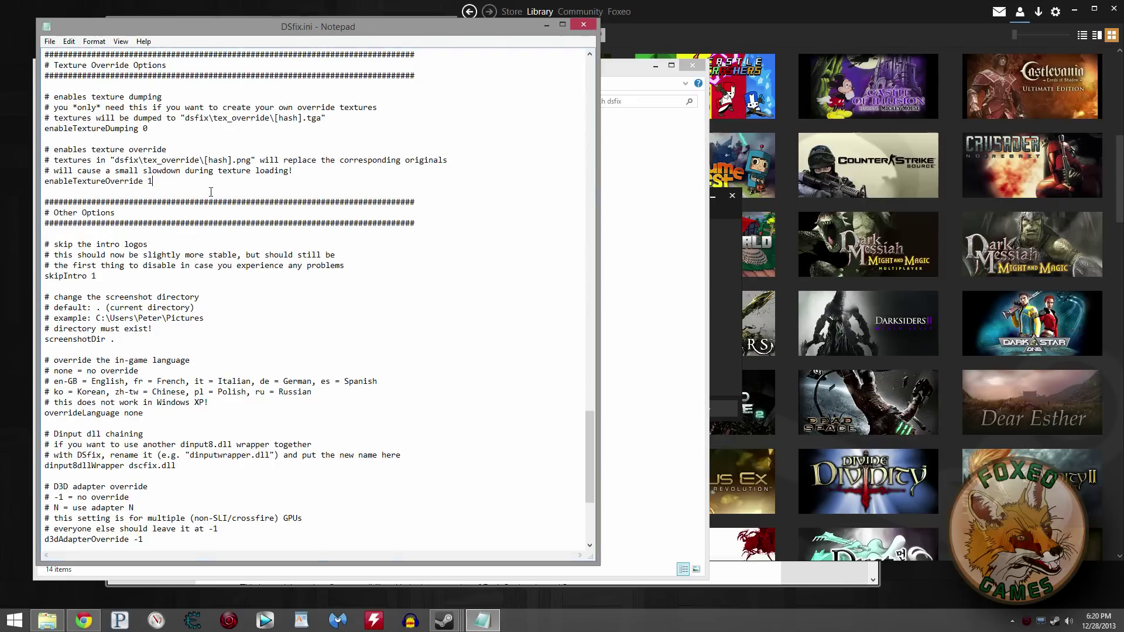
pyautogui.scroll(-2, 170, 187)
pyautogui.scroll(-1, 145, 211)
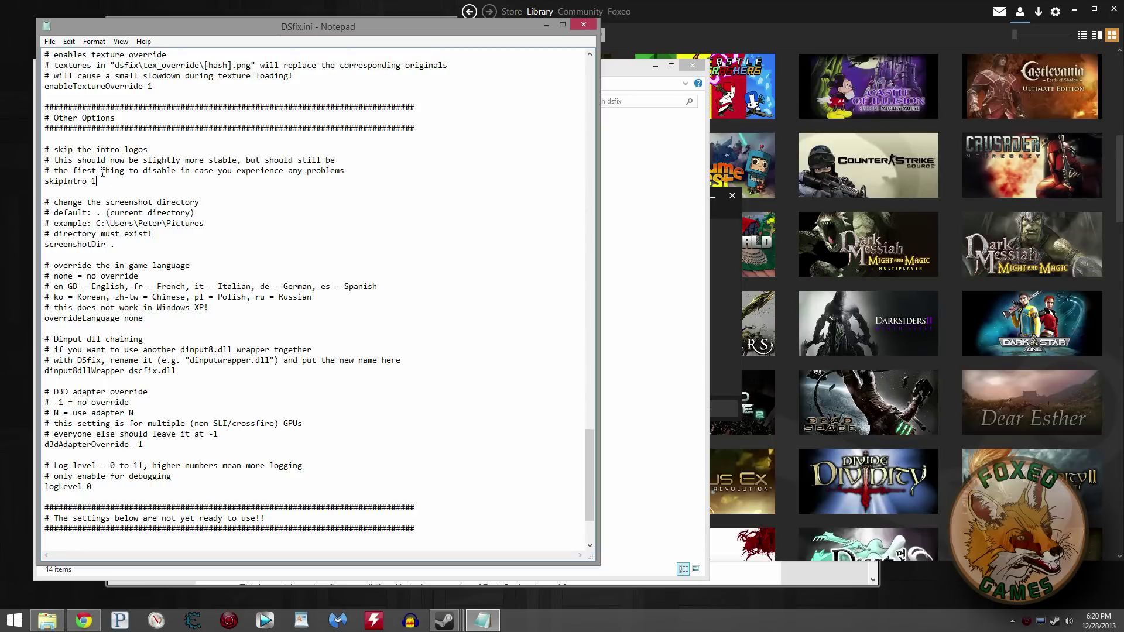
pyautogui.scroll(-2, 143, 271)
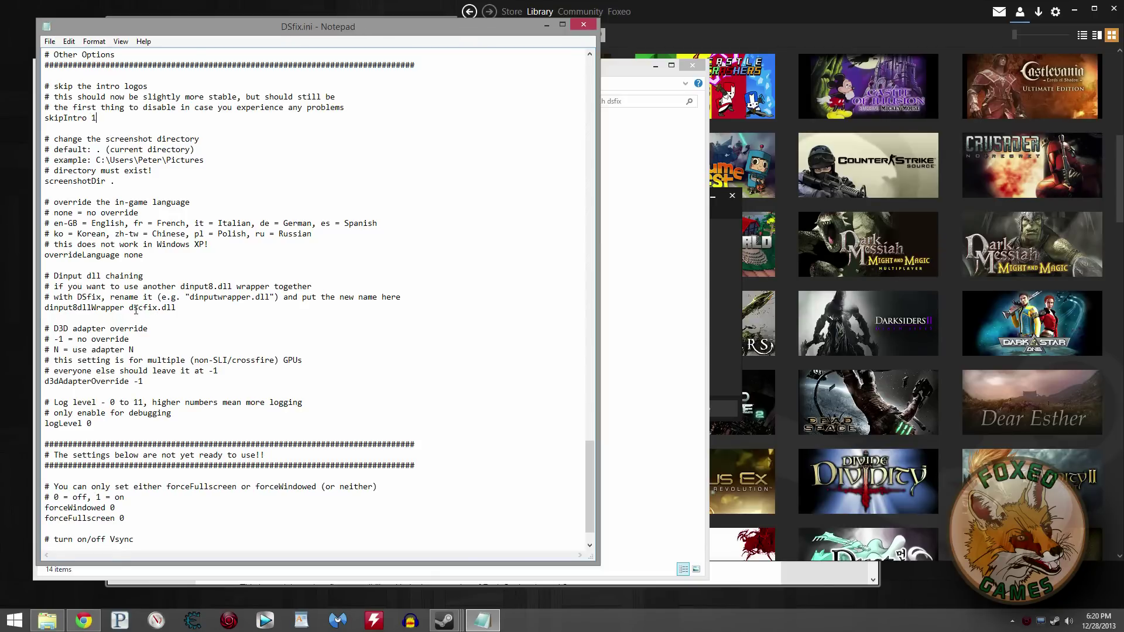
pyautogui.moveTo(131, 310); pyautogui.dragTo(178, 310)
pyautogui.scroll(-2, 176, 310)
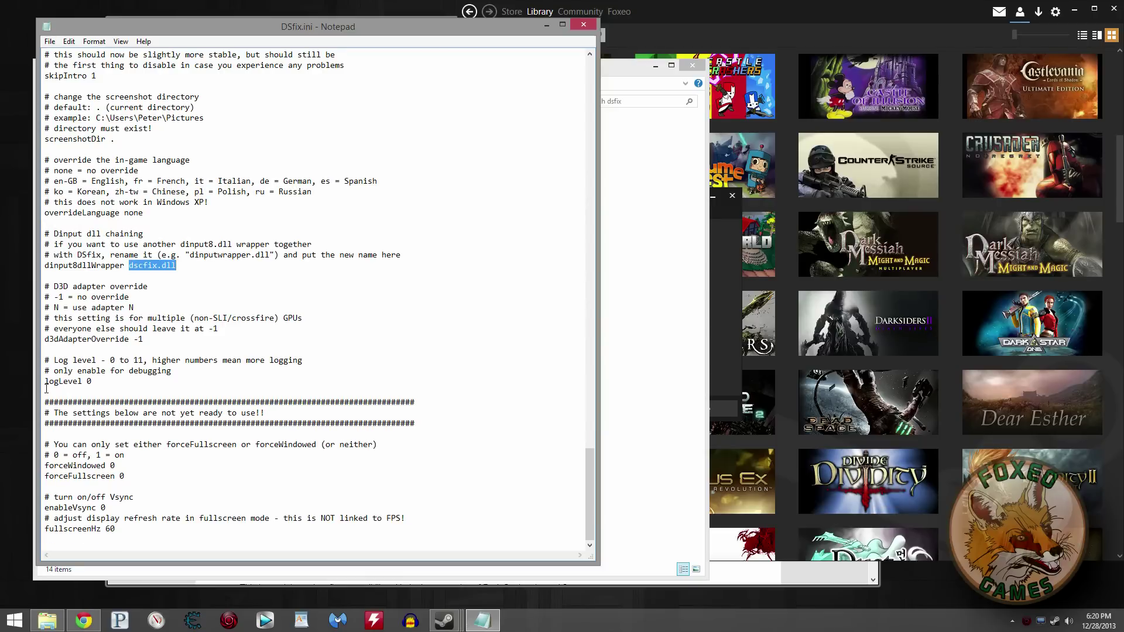
pyautogui.moveTo(53, 413); pyautogui.dragTo(281, 414)
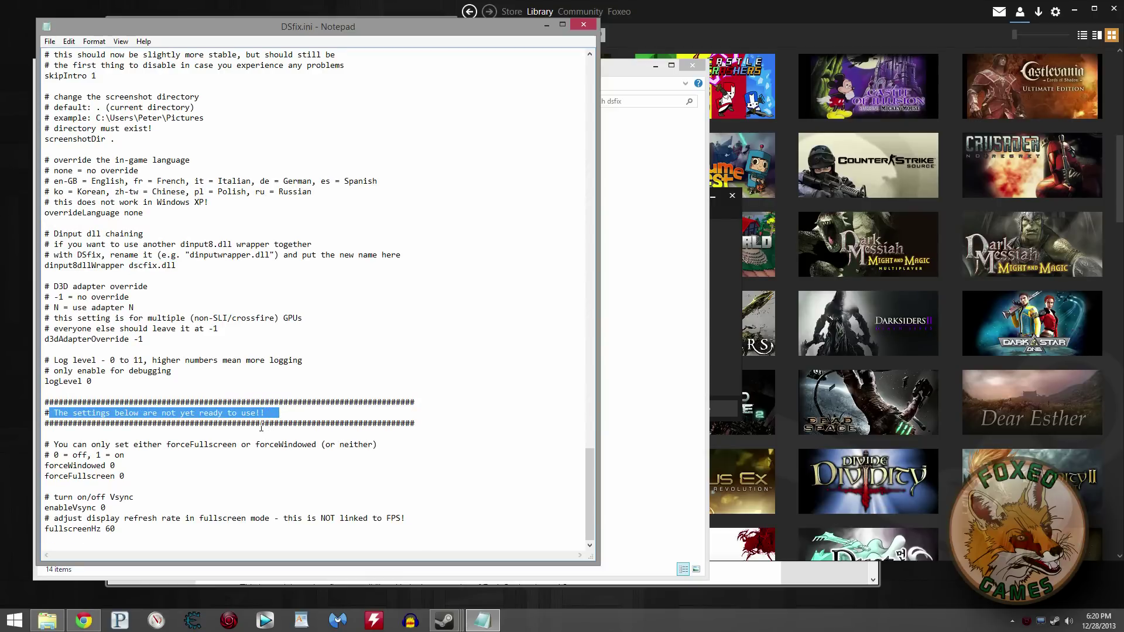
pyautogui.scroll(20, 261, 427)
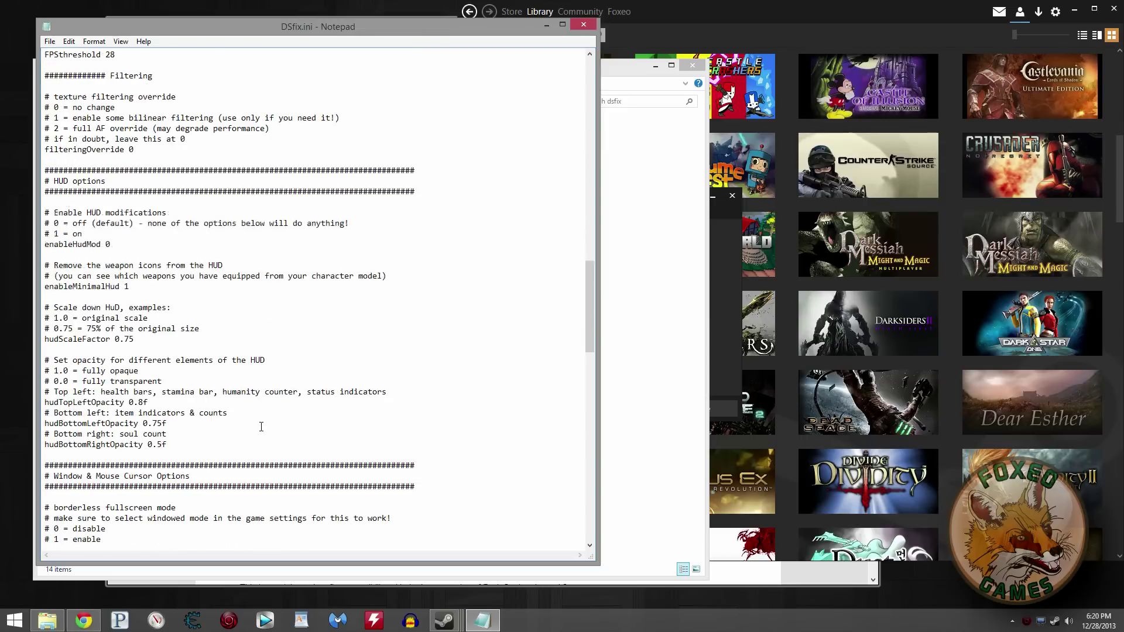
pyautogui.scroll(2, 187, 155)
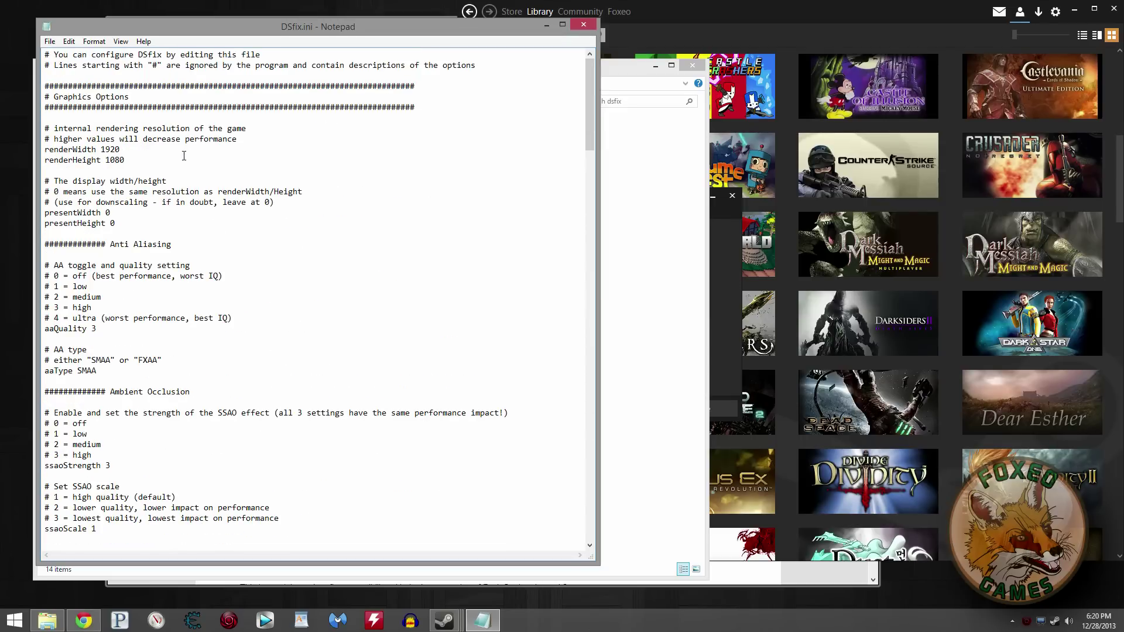
# - Close DSfix.ini in Notepad and launch Dark Souls from its Steam library tile
pyautogui.click(581, 25)
pyautogui.rightClick(538, 314)
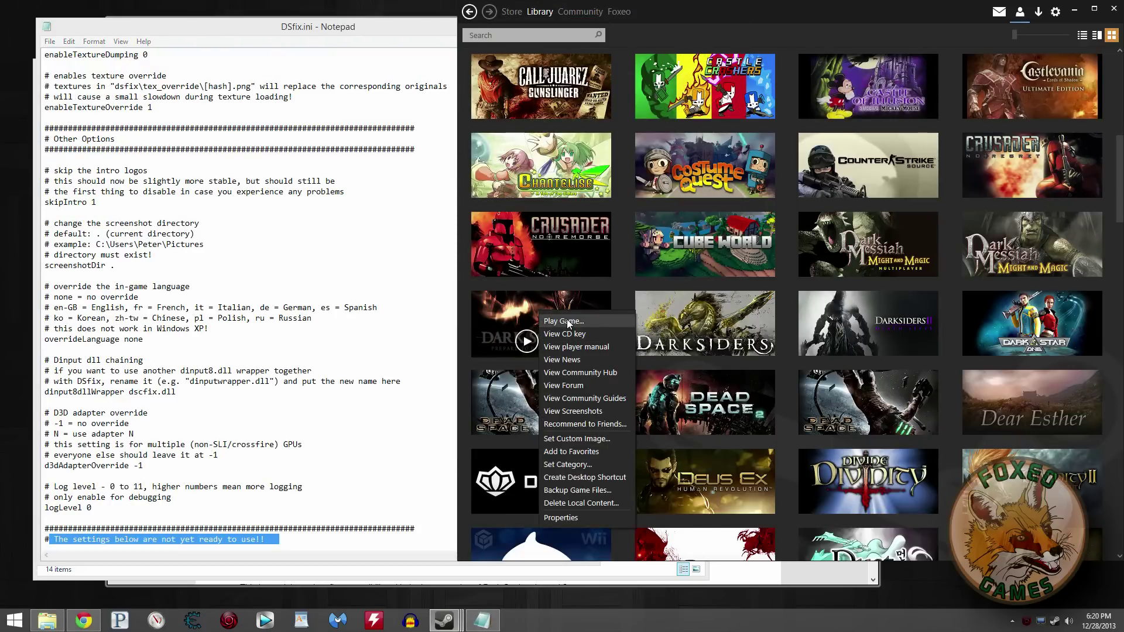
pyautogui.click(565, 321)
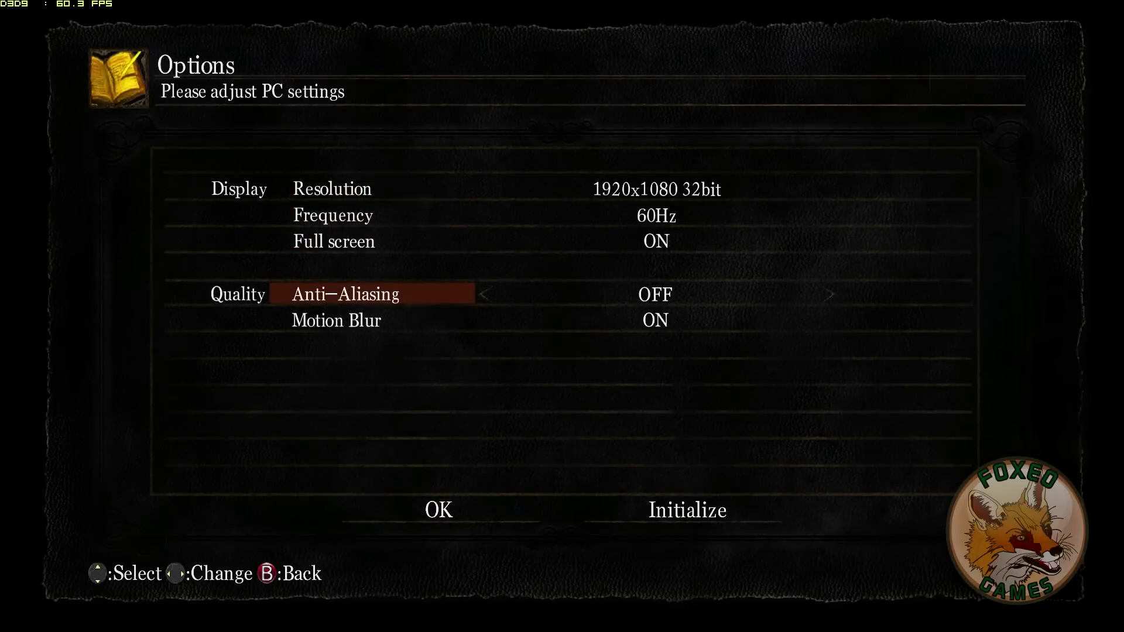
pyautogui.press('Down')
# - Check Motion Blur, Full screen and Frequency, leaving them on and at 60Hz
pyautogui.press('Right')
pyautogui.press('Left')
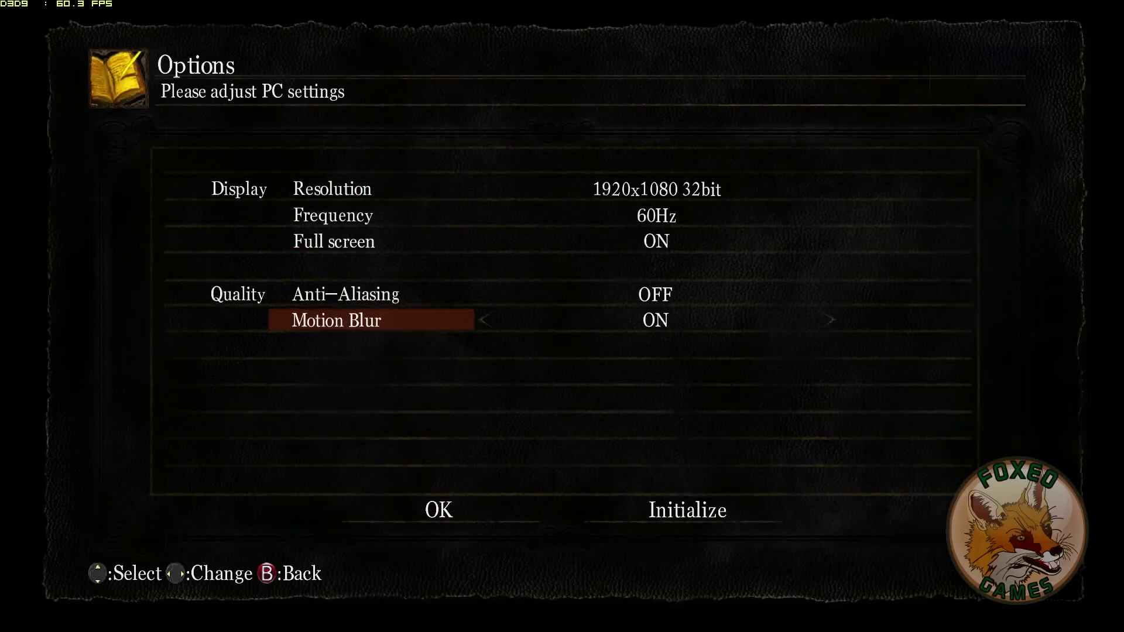
pyautogui.press('Up')
pyautogui.press('Up')
pyautogui.press('Right')
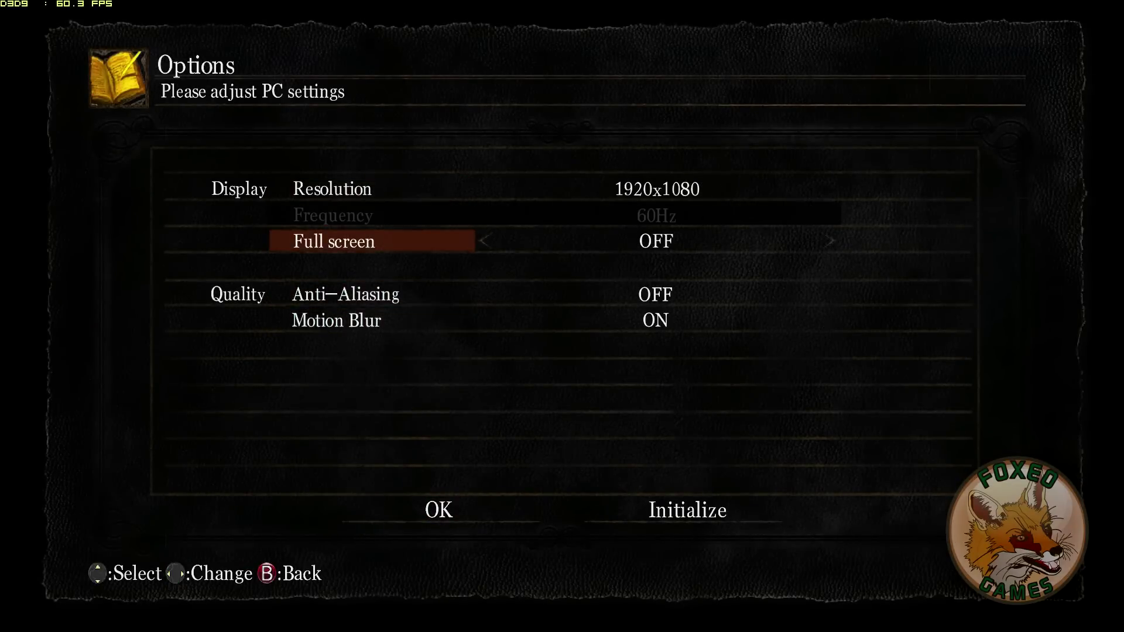
pyautogui.press('Left')
pyautogui.press('Up')
pyautogui.press('Left')
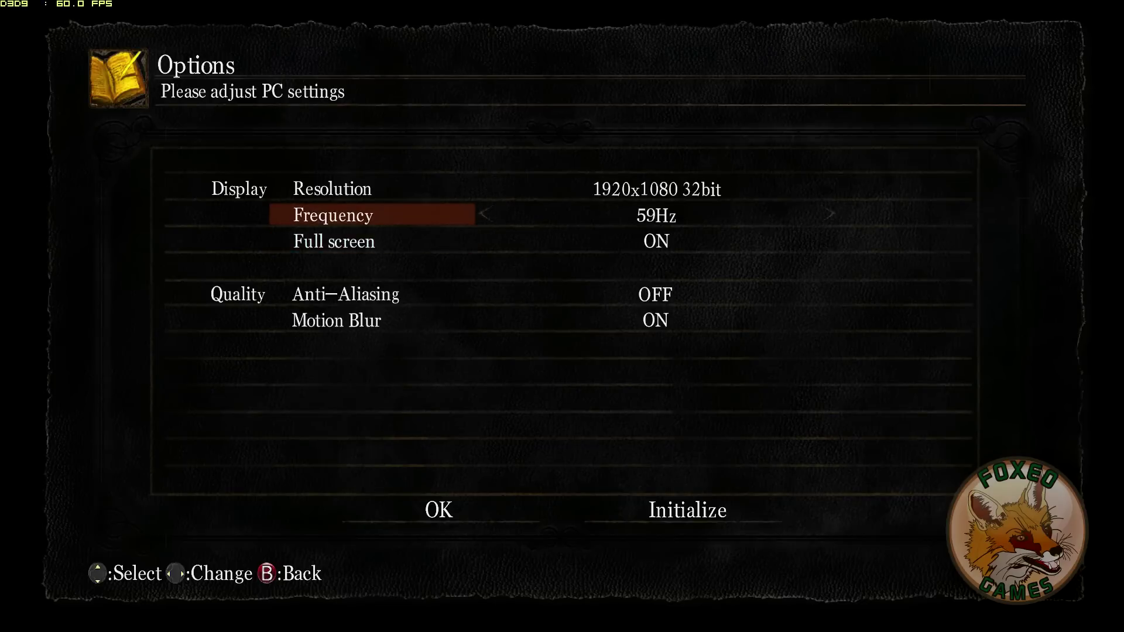
pyautogui.press('Right')
# - Keep resolution 1920x1080 at 60Hz with Anti-Aliasing OFF, apply, and reach the main menu
pyautogui.press('Up')
pyautogui.press('Right')
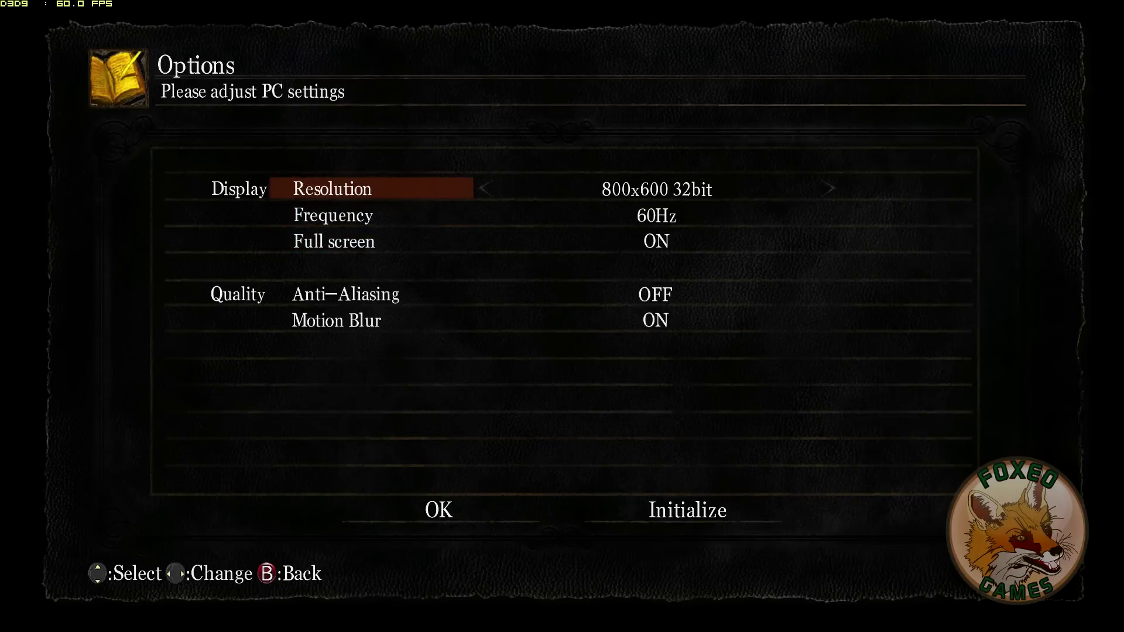
pyautogui.press('Left')
pyautogui.press('Down')
pyautogui.press('Right')
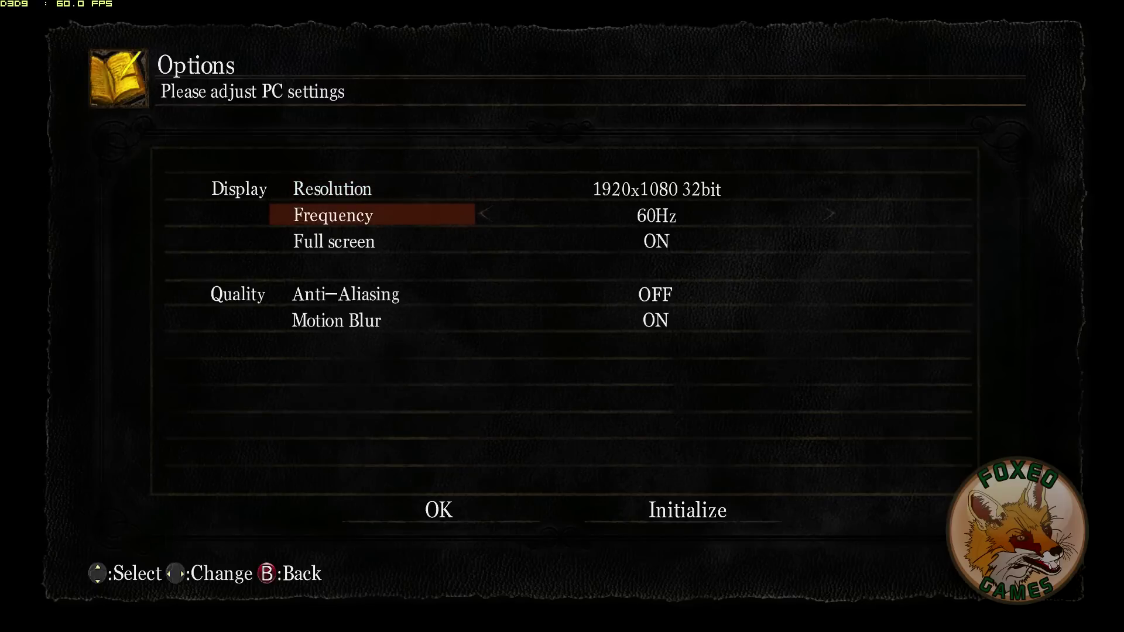
pyautogui.press('Down')
pyautogui.press('Down')
pyautogui.press('Down')
pyautogui.press('Down')
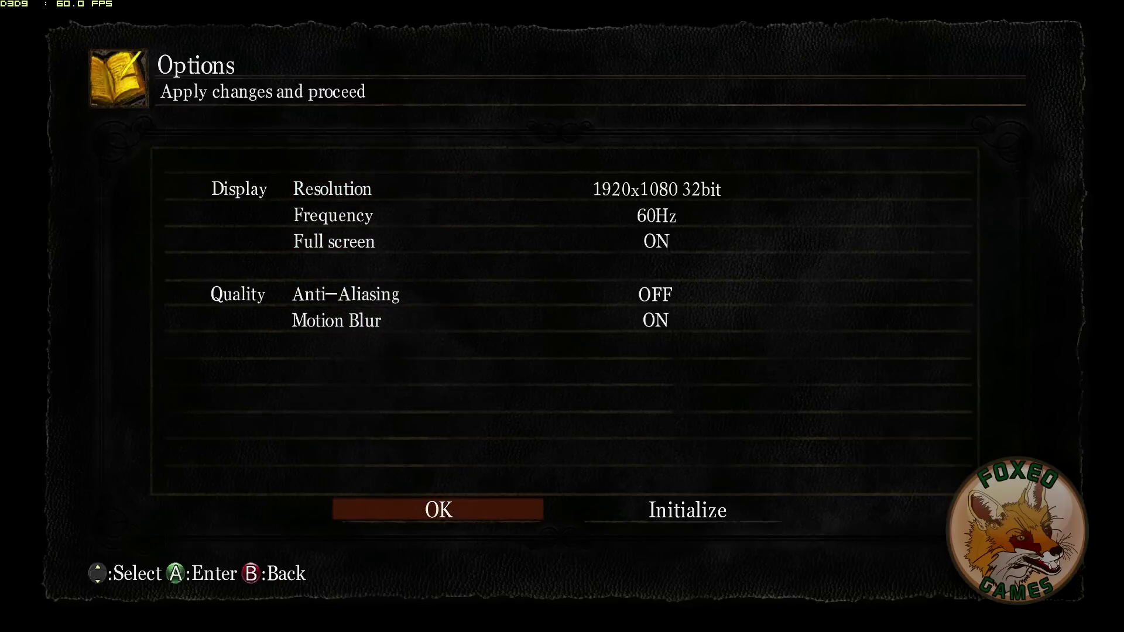
pyautogui.press('Up')
pyautogui.press('Up')
pyautogui.press('Down')
pyautogui.press('Down')
pyautogui.press('Return')
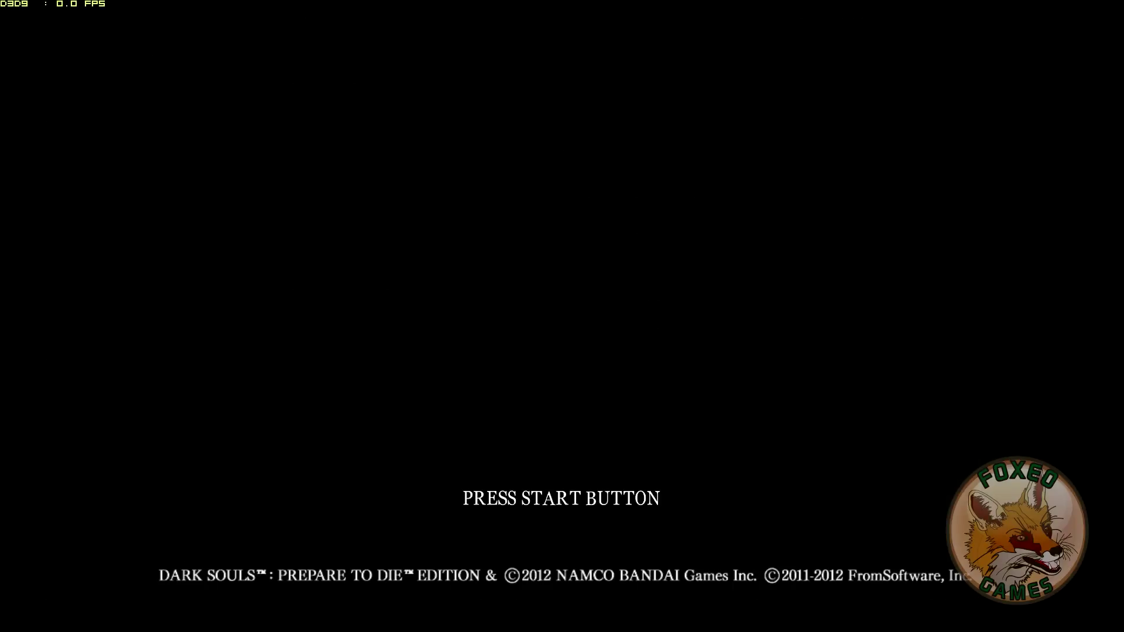
pyautogui.press('Return')
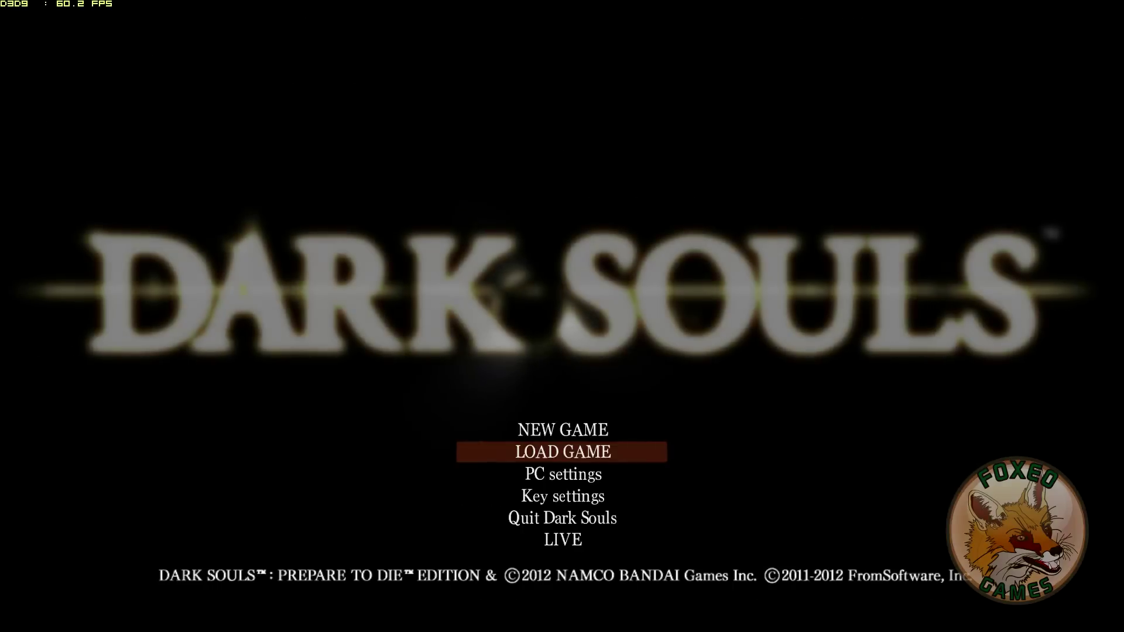
# - Load the SL30 save from the LOAD GAME list
pyautogui.press('Return')
pyautogui.press('Down')
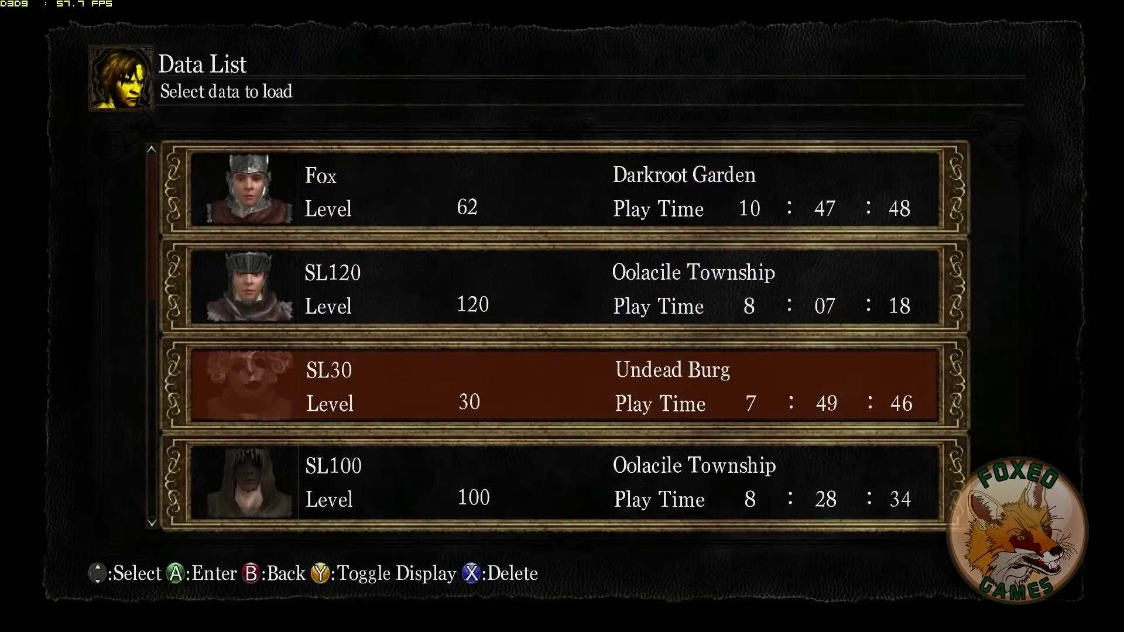
pyautogui.press('Up')
pyautogui.press('Up')
pyautogui.press('Down')
pyautogui.press('Down')
pyautogui.press('Up')
pyautogui.press('Down')
pyautogui.press('Return')
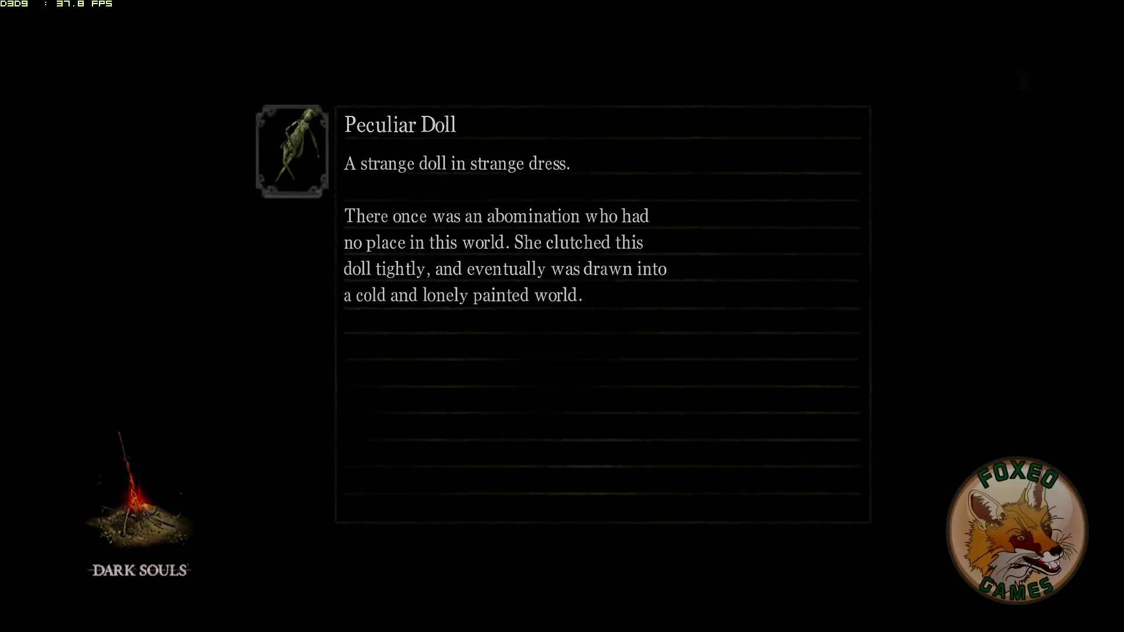
# - Run the character across the castle bridge toward the mossy pillars and perform a gesture
pyautogui.press('w')
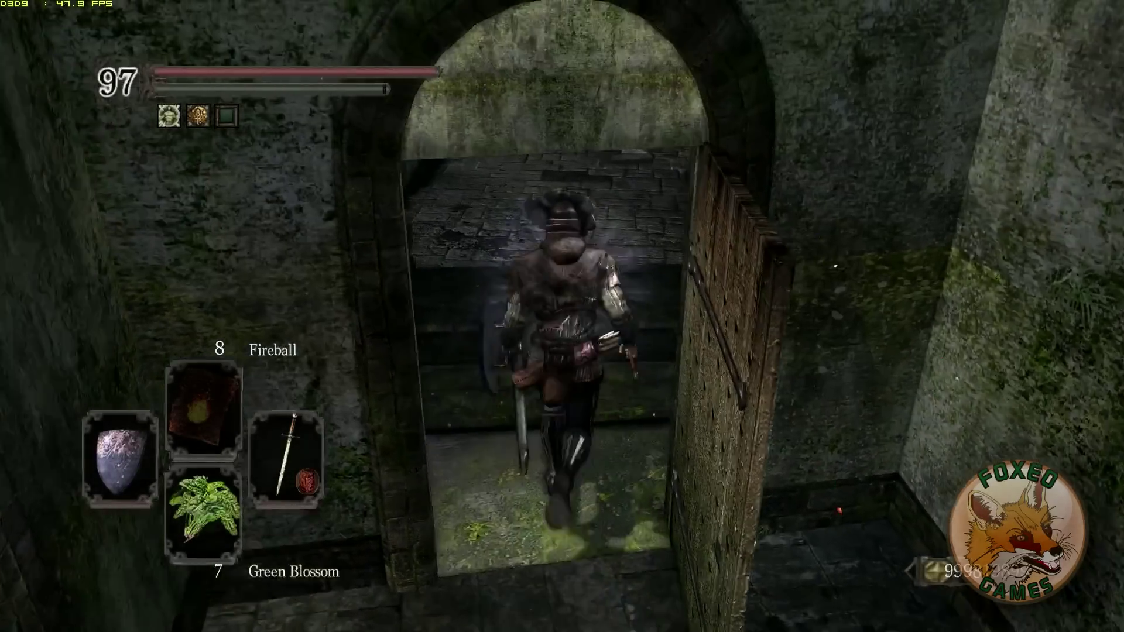
pyautogui.press('w')
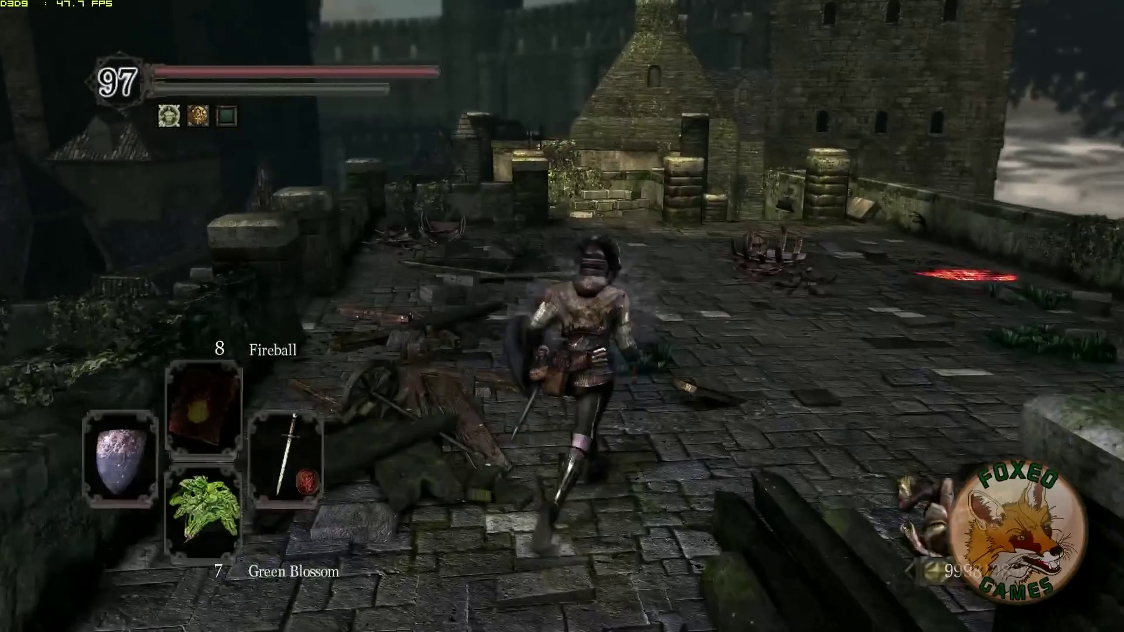
pyautogui.press('w')
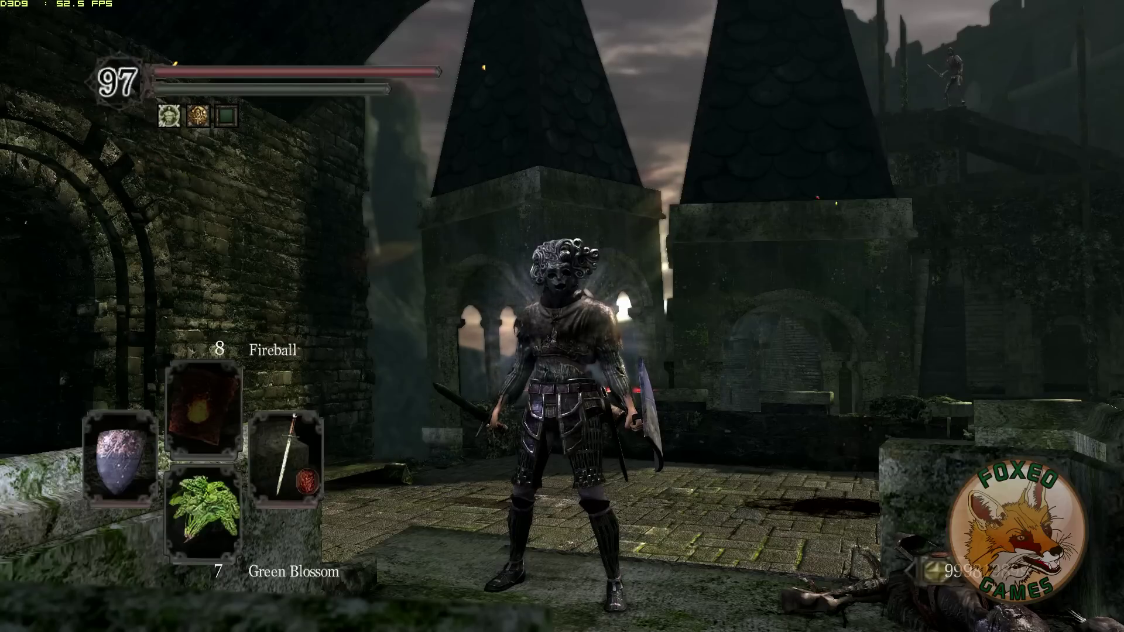
pyautogui.press('Tab')
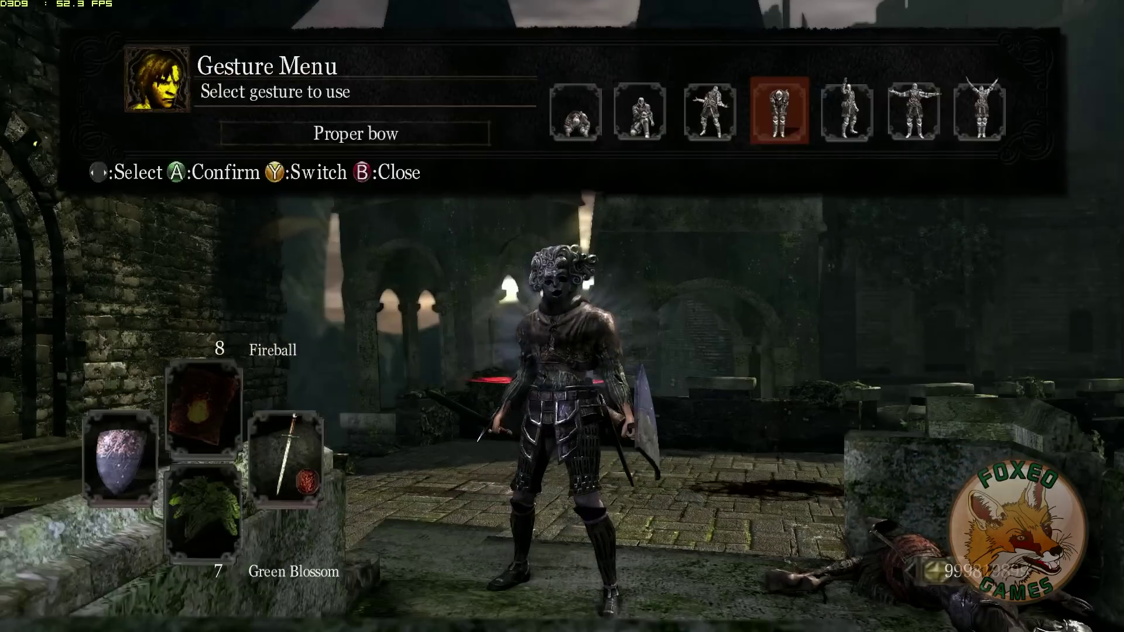
pyautogui.press('Escape')
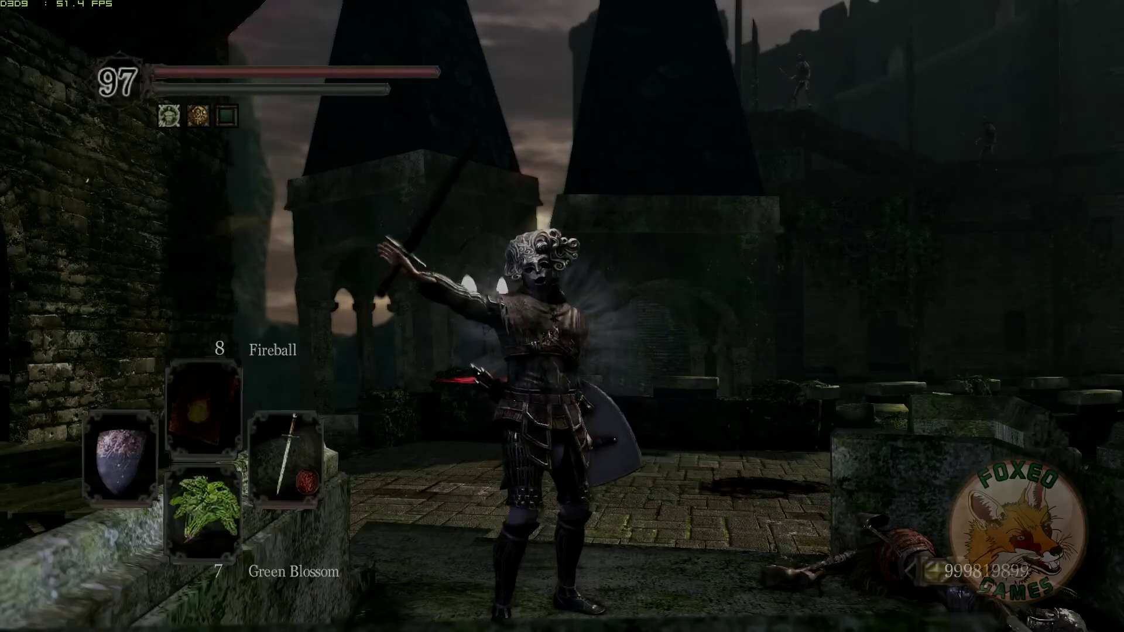